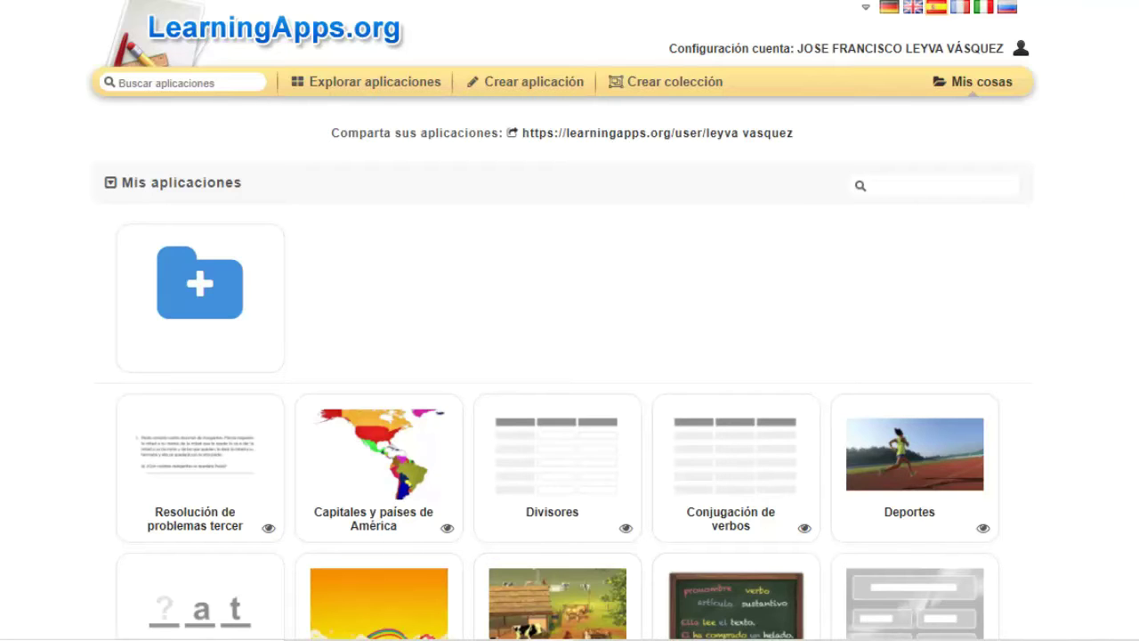
- Start a new application from the "Carrera de caballos" template
{"action": "scroll", "coordinate": [563, 320], "scroll_direction": "down", "scroll_amount": 8}
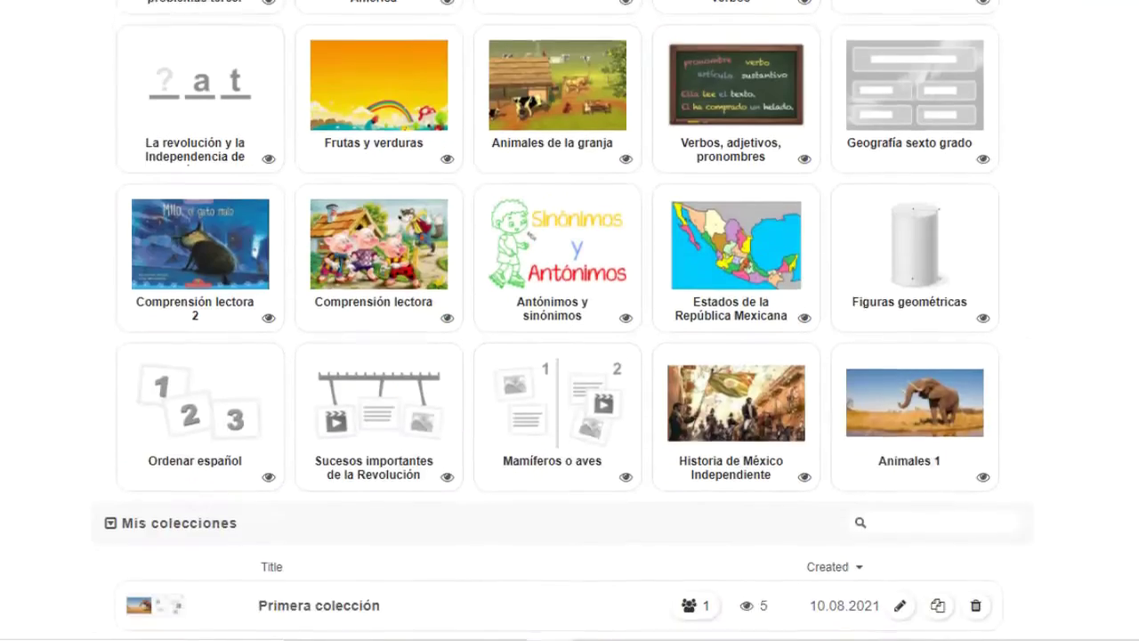
{"action": "scroll", "coordinate": [562, 320], "scroll_direction": "up", "scroll_amount": 10}
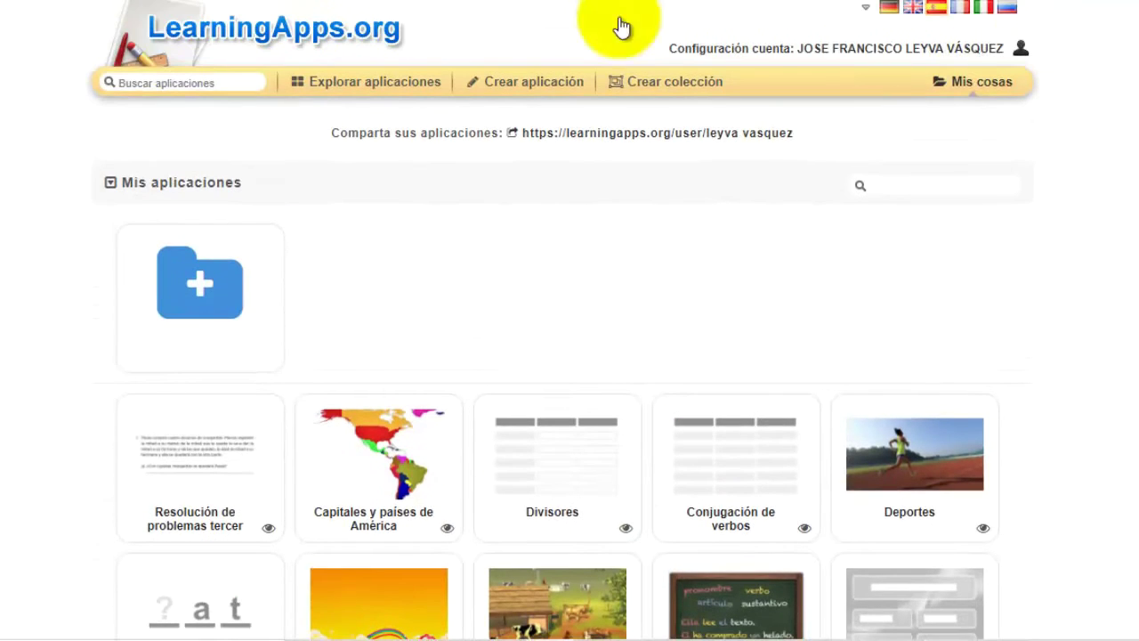
{"action": "left_click", "coordinate": [514, 84]}
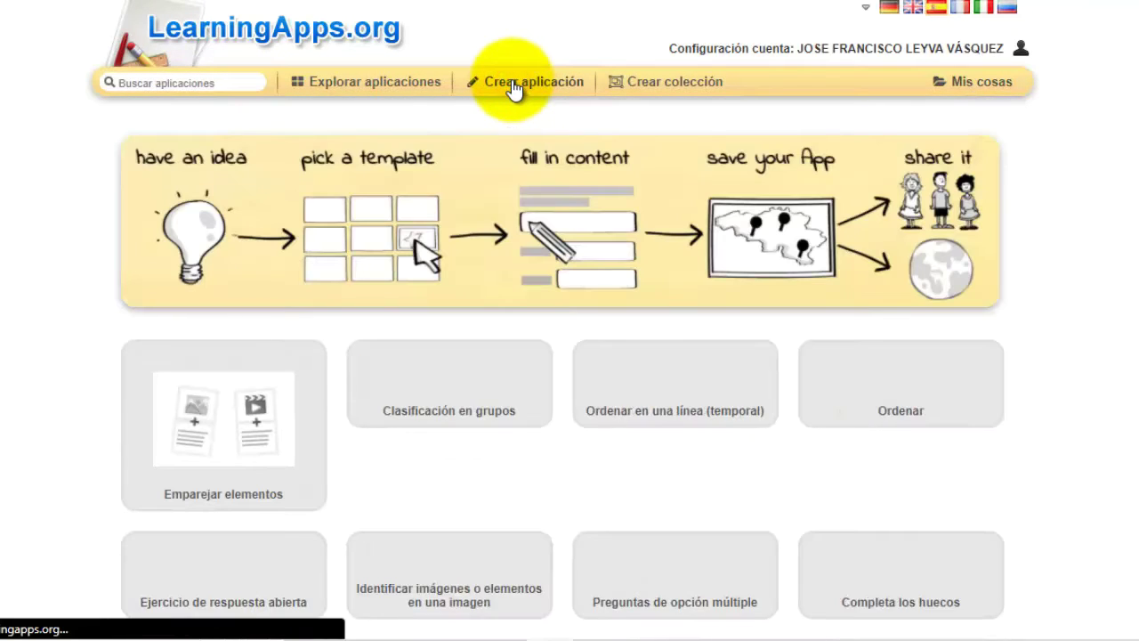
{"action": "scroll", "coordinate": [570, 356], "scroll_direction": "down", "scroll_amount": 9}
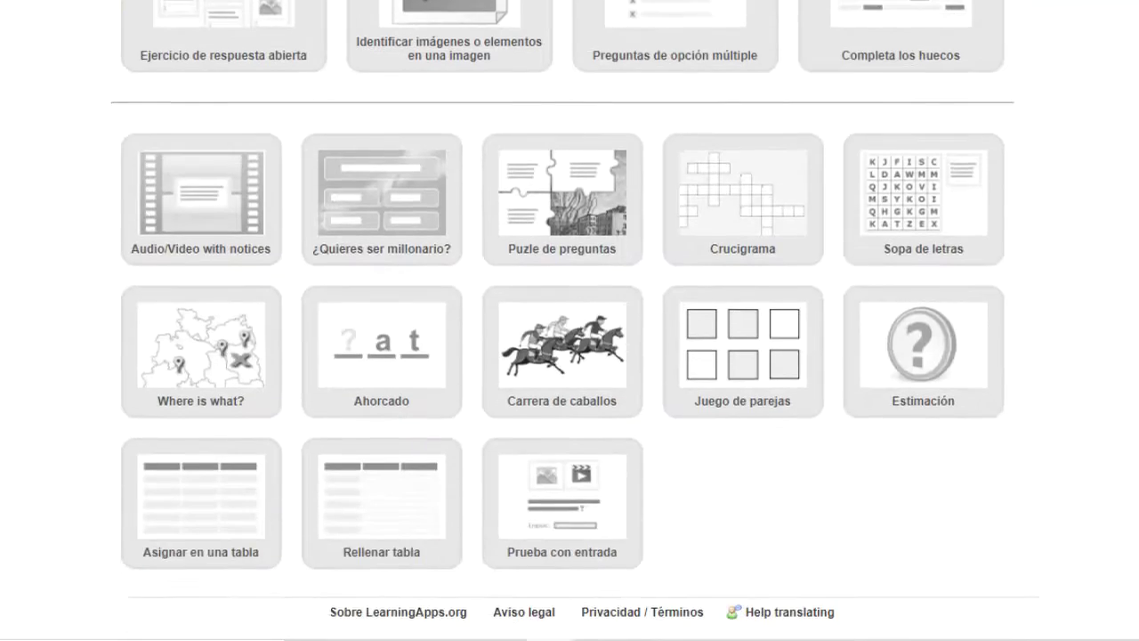
{"action": "left_click", "coordinate": [570, 384]}
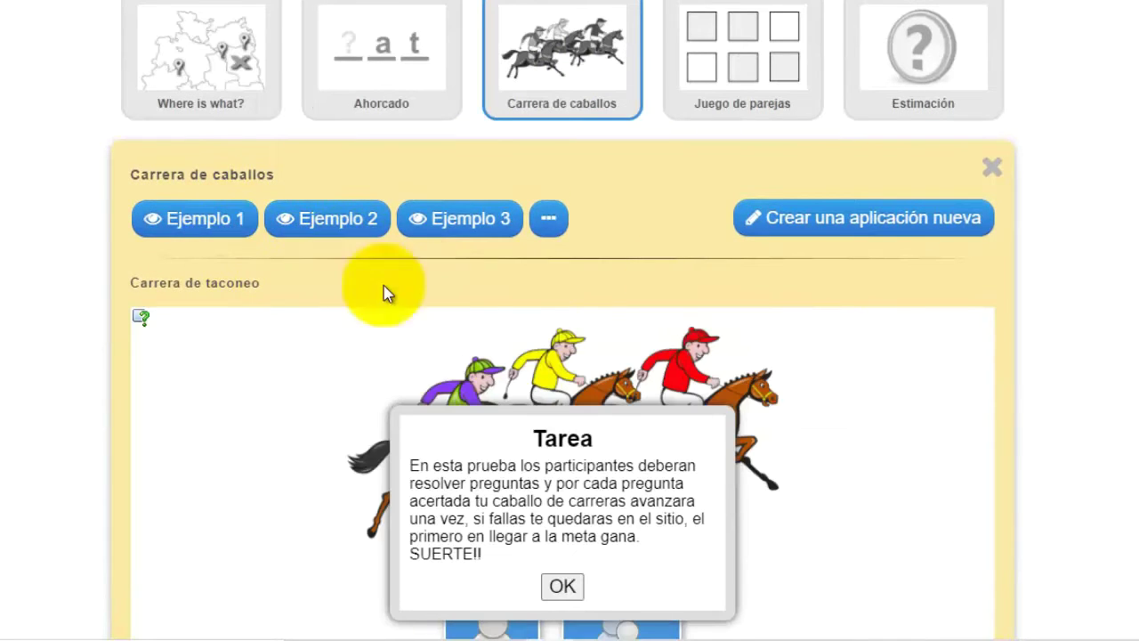
{"action": "left_click", "coordinate": [562, 585]}
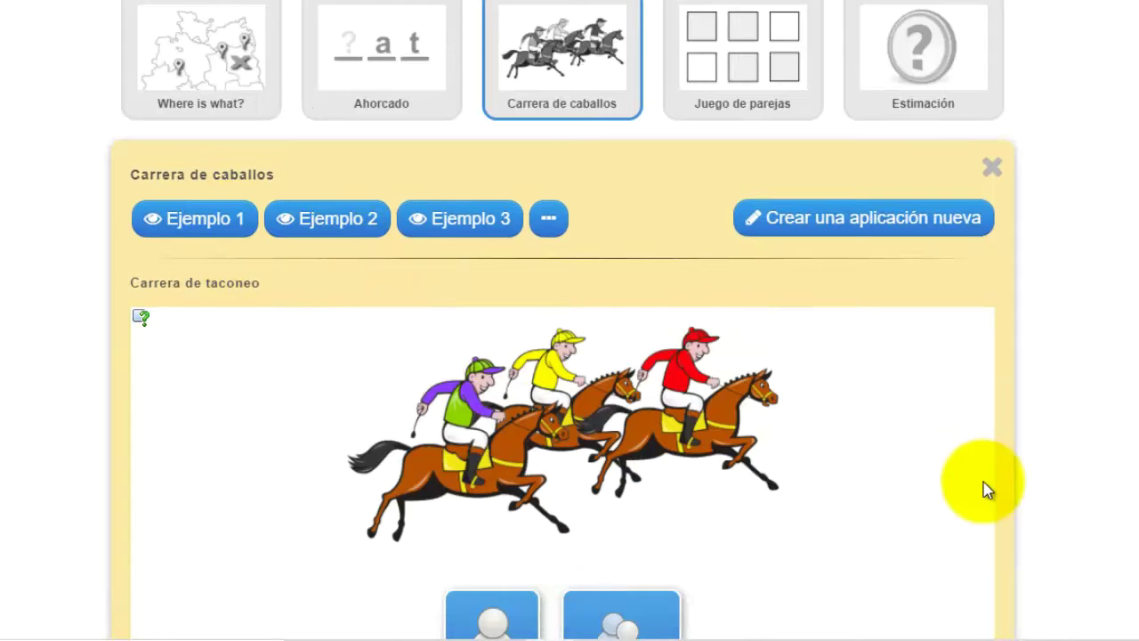
{"action": "left_click", "coordinate": [885, 219]}
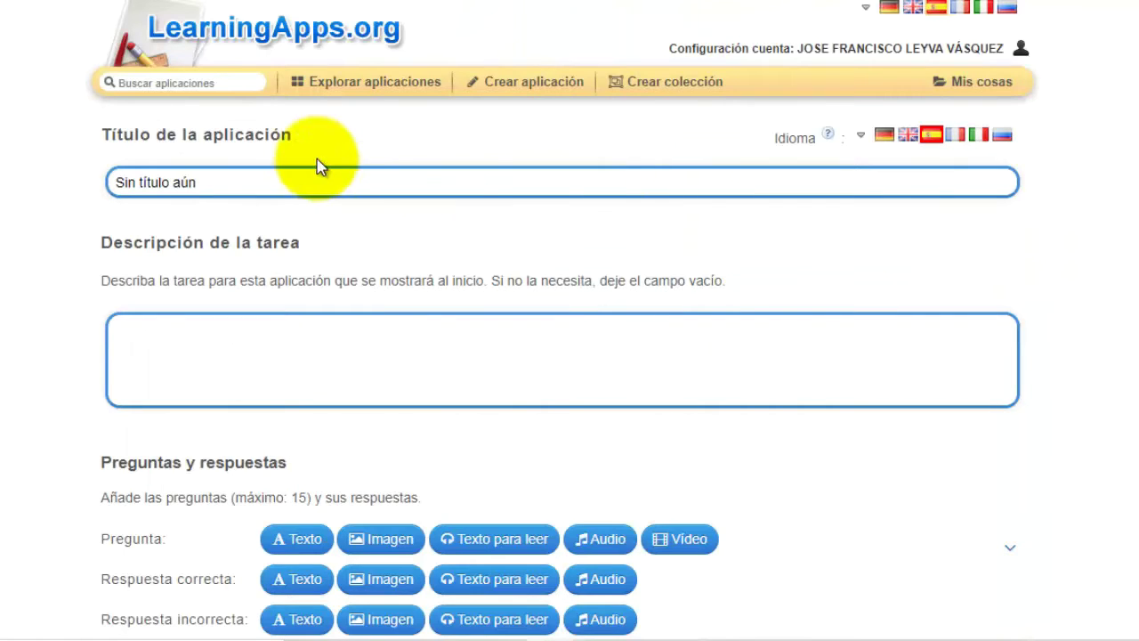
- Title the application "Proporcionalidad" and set the task description to "Selecciona la respuesta correcta de los siguientes planteamientos"
{"action": "left_click", "coordinate": [206, 180]}
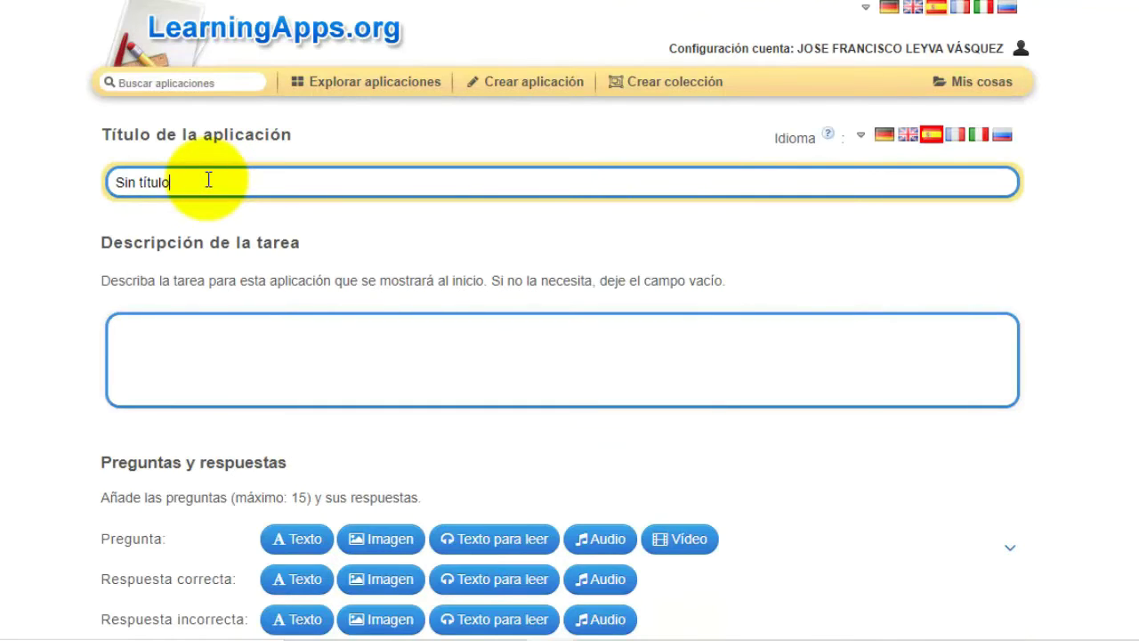
{"action": "type", "text": "poporcionalidad"}
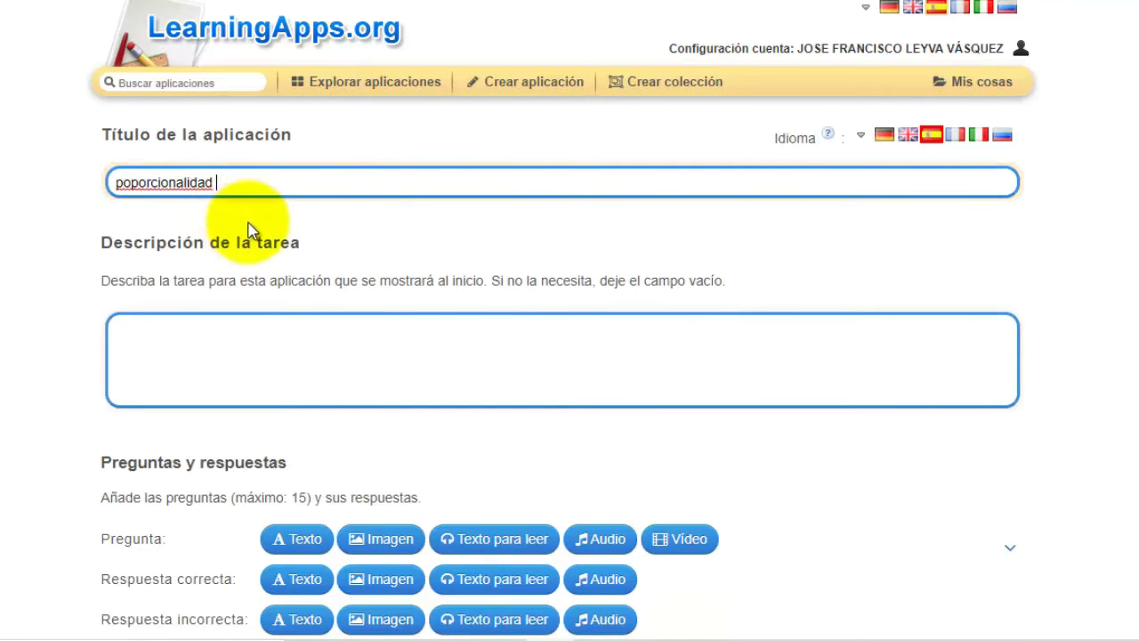
{"action": "left_click", "coordinate": [115, 182]}
{"action": "key", "text": "Delete"}
{"action": "type", "text": "Pr"}
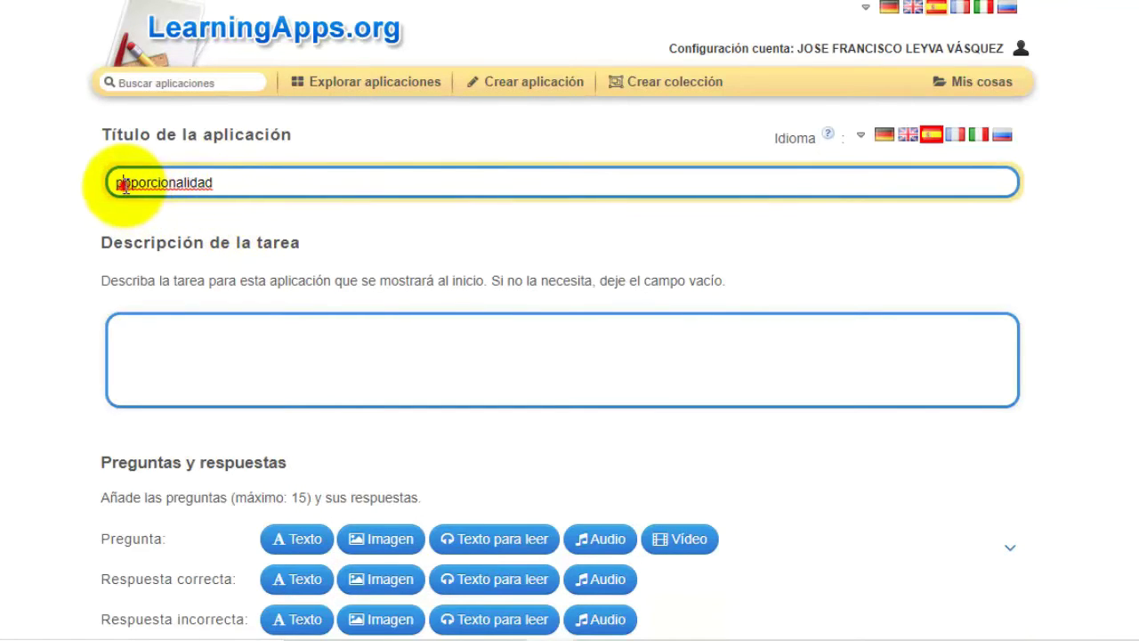
{"action": "left_click", "coordinate": [131, 334]}
{"action": "type", "text": "Selecciona la respuesta correcta de los siguientes planteamientos"}
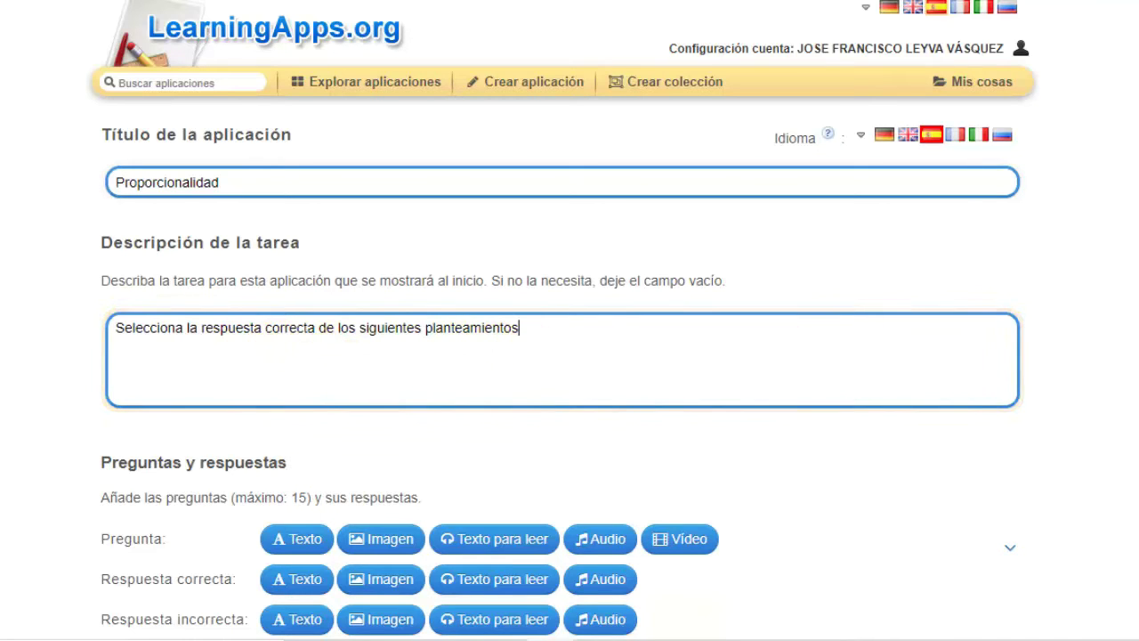
- Fill the first question as text with problem 1 about the 84 notebooks, copied from the Word document without its number and answer
{"action": "scroll", "coordinate": [570, 356], "scroll_direction": "down", "scroll_amount": 2}
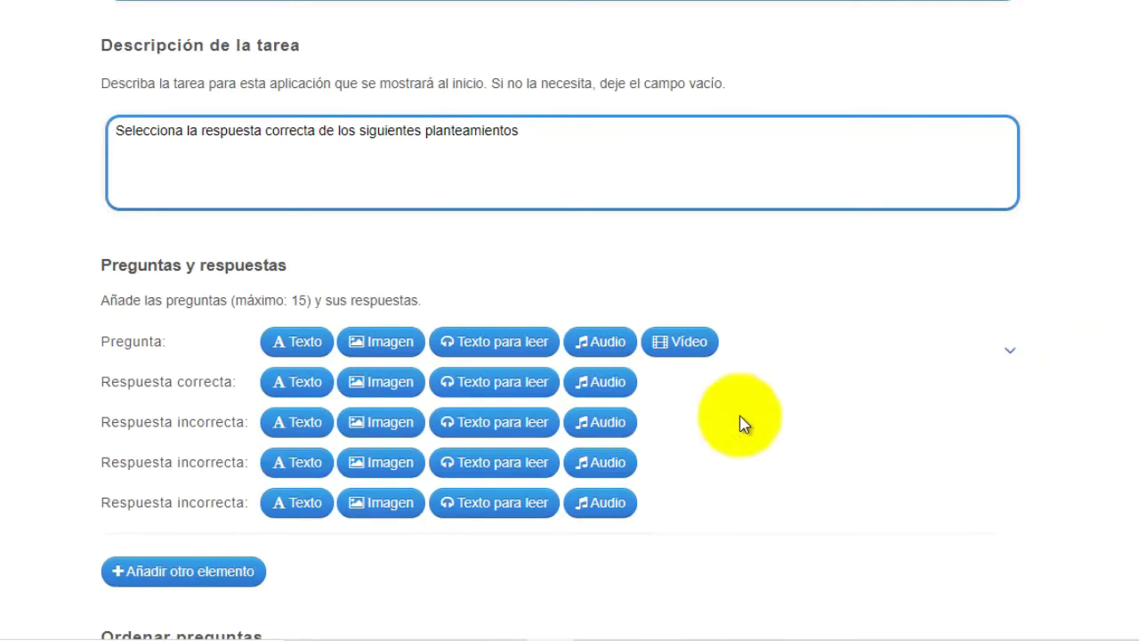
{"action": "left_click", "coordinate": [302, 343]}
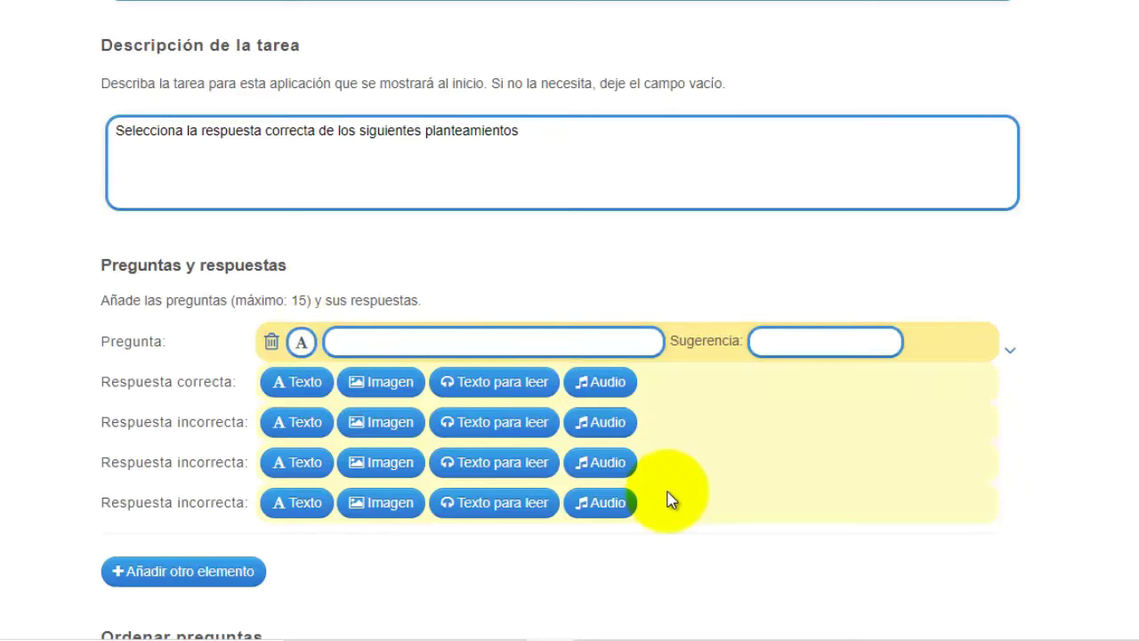
{"action": "mouse_move", "coordinate": [505, 633]}
{"action": "left_click", "coordinate": [453, 621]}
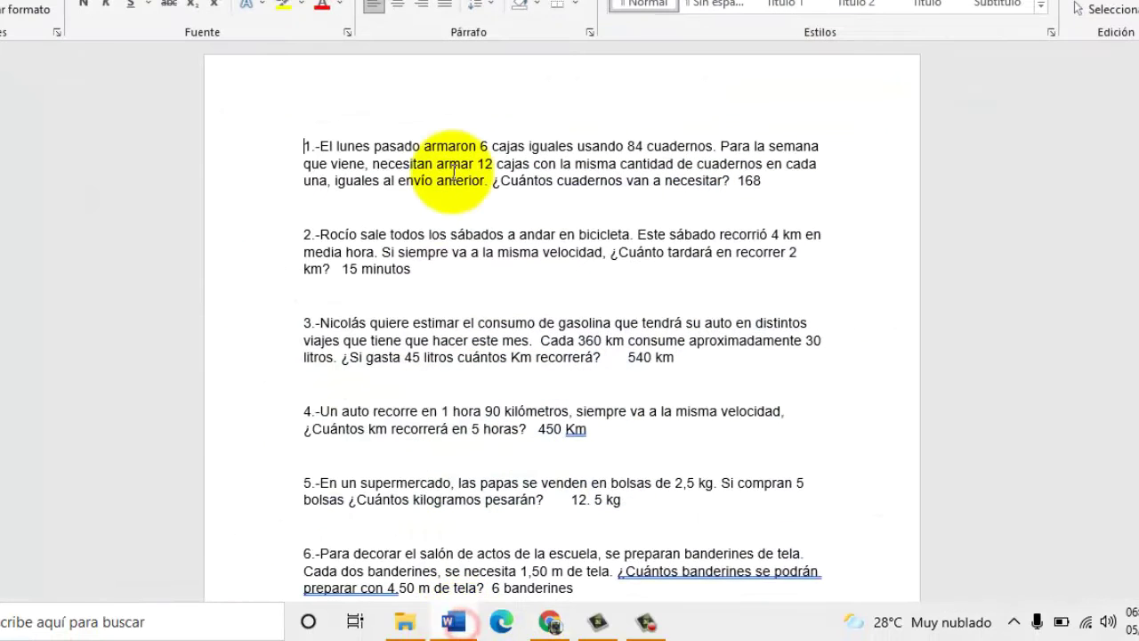
{"action": "left_click_drag", "start_coordinate": [318, 144], "coordinate": [770, 194]}
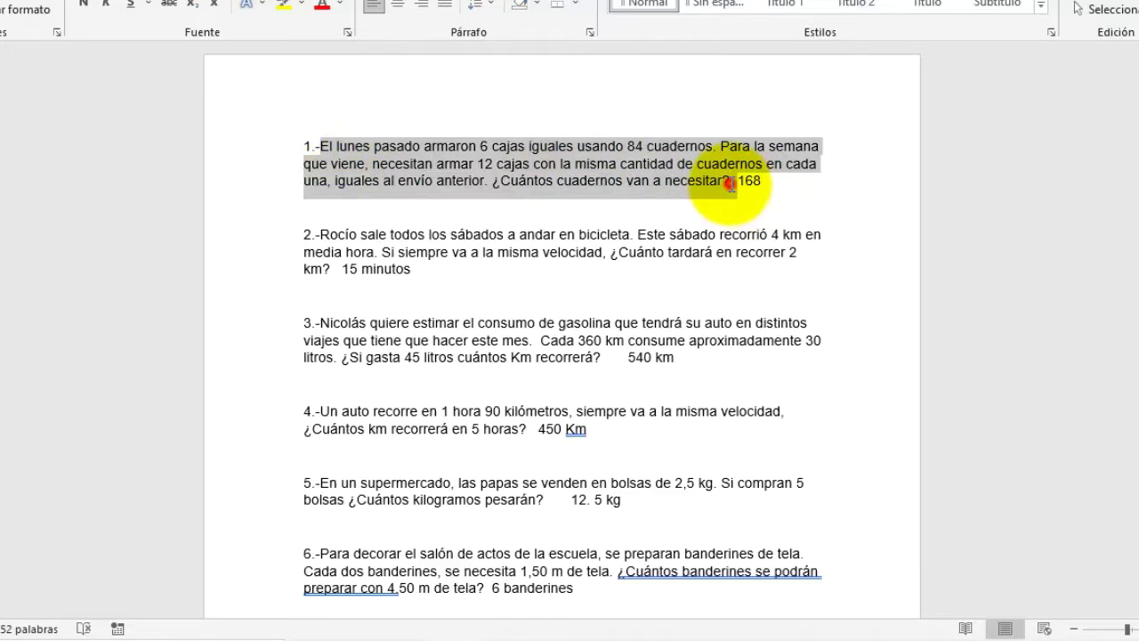
{"action": "right_click", "coordinate": [731, 184]}
{"action": "left_click", "coordinate": [722, 219]}
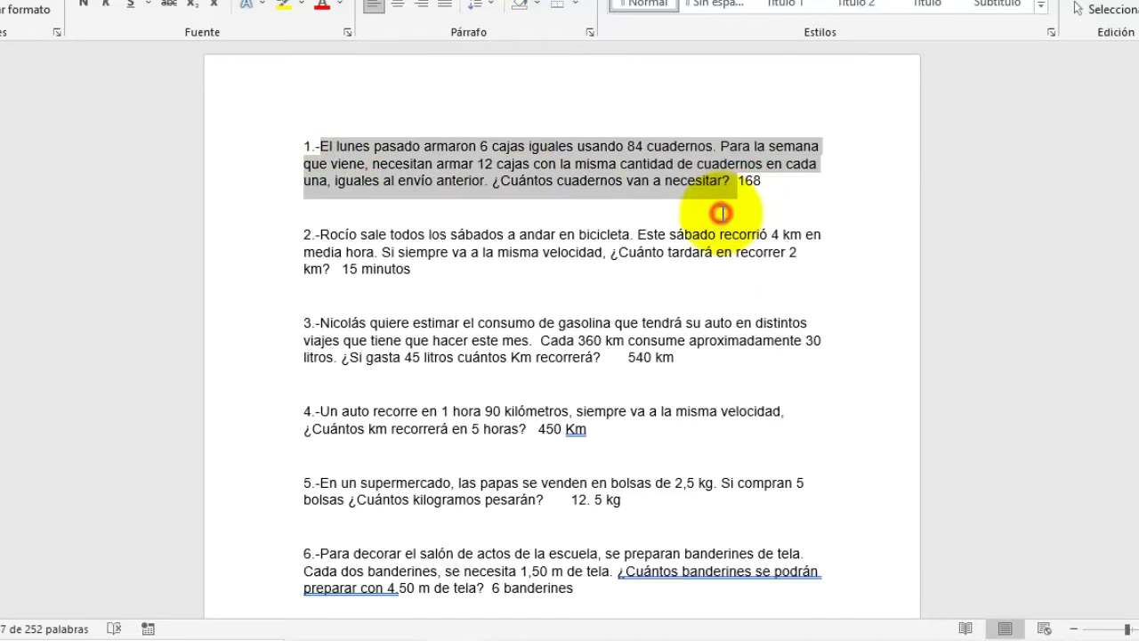
{"action": "left_click", "coordinate": [561, 623]}
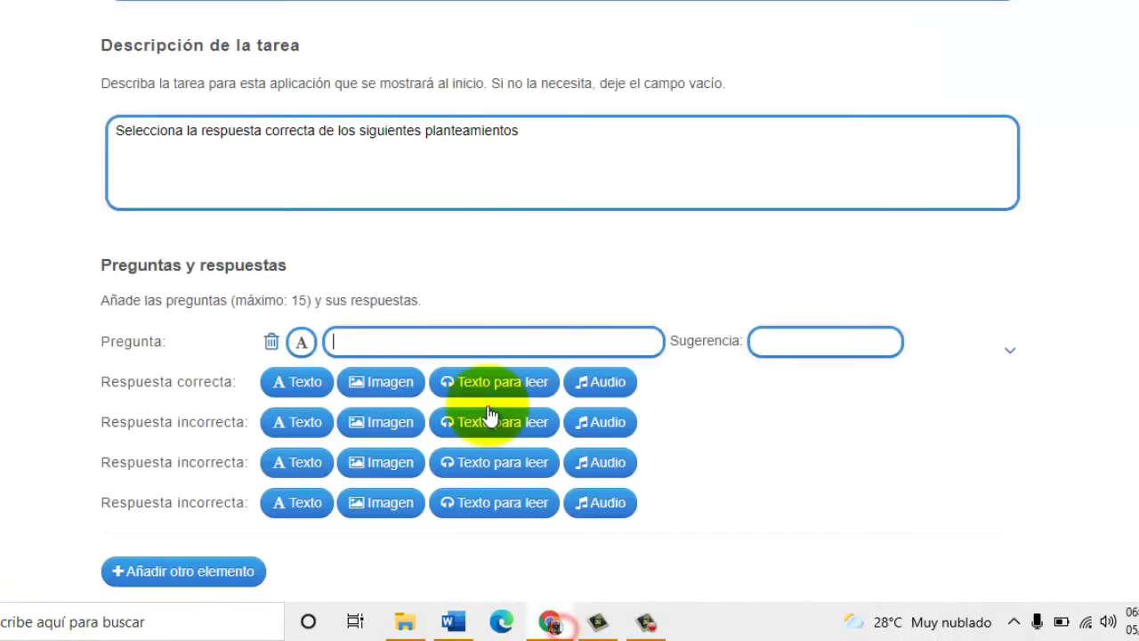
{"action": "left_click", "coordinate": [363, 340]}
{"action": "key", "text": "ctrl+v"}
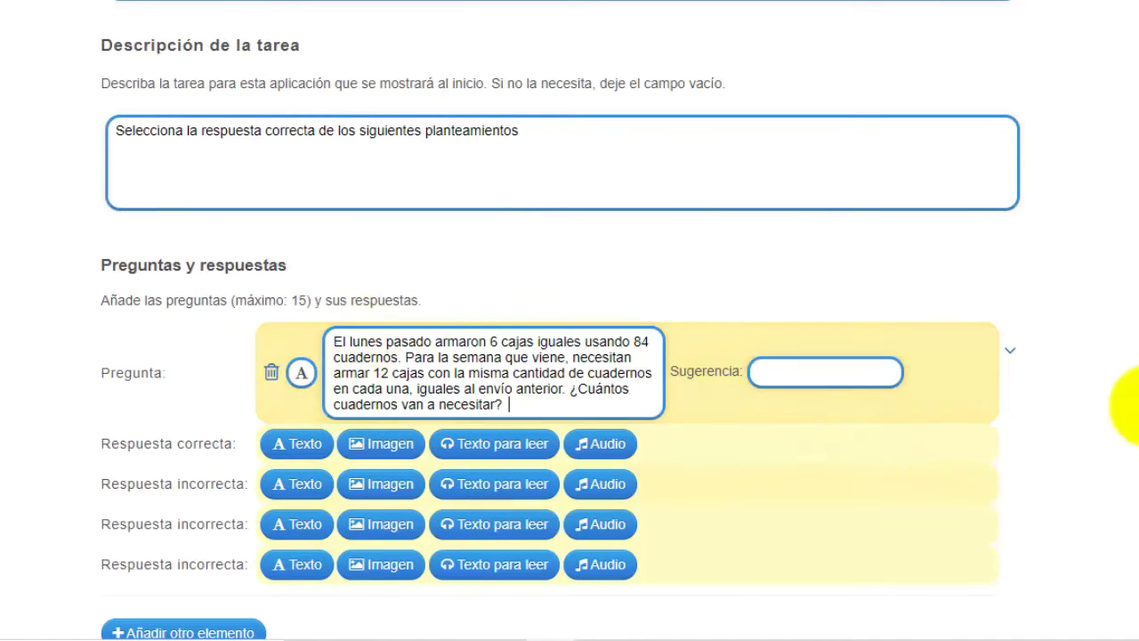
{"action": "left_click", "coordinate": [1124, 405]}
- Enter text answers for the first question: 168 as the correct one and 278, 378 and 1068 as the incorrect ones
{"action": "scroll", "coordinate": [569, 356], "scroll_direction": "down", "scroll_amount": 3}
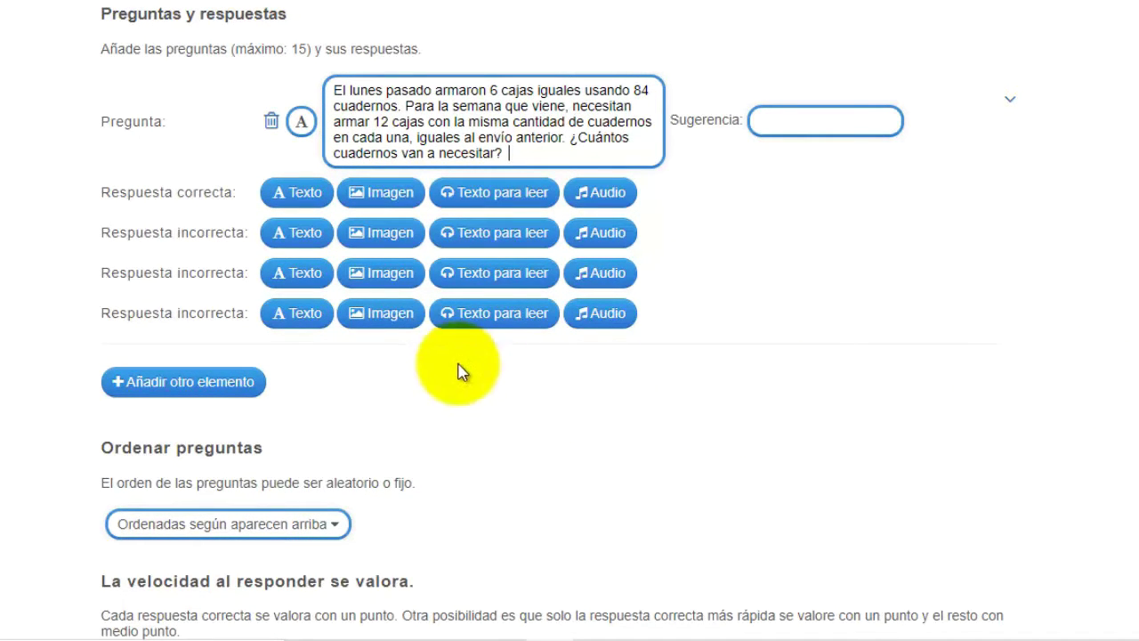
{"action": "left_click", "coordinate": [299, 207]}
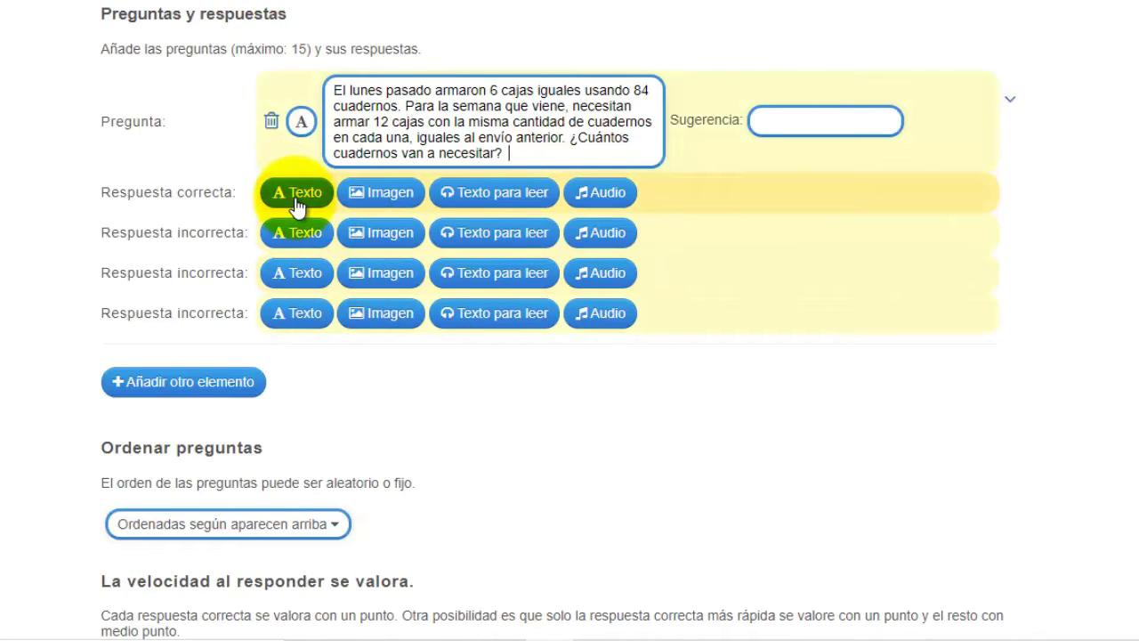
{"action": "left_click", "coordinate": [454, 622]}
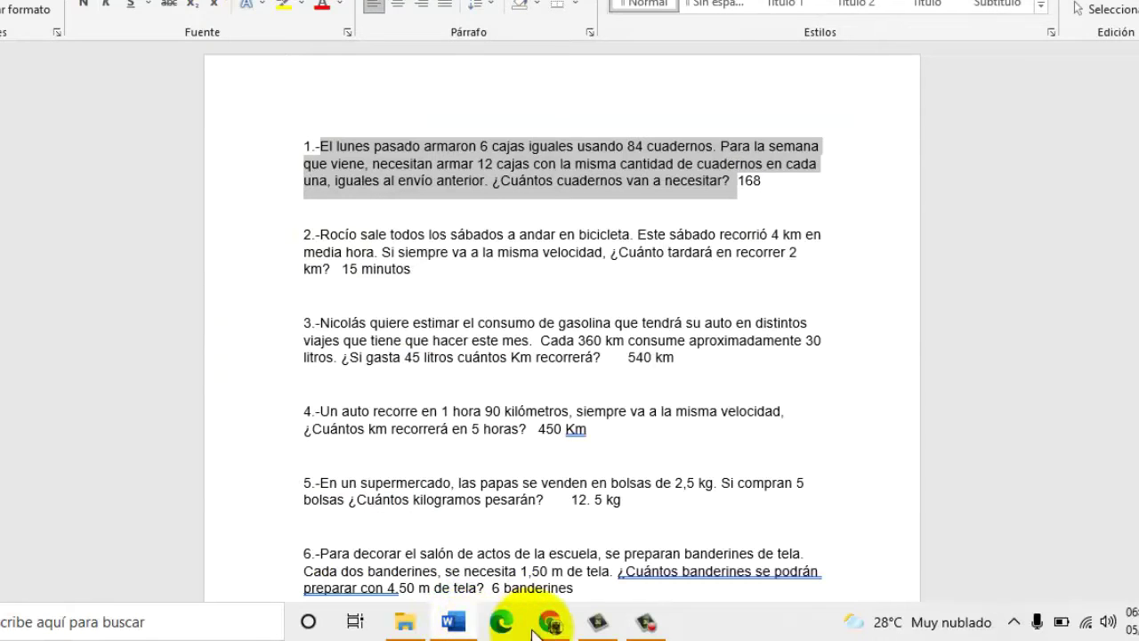
{"action": "left_click", "coordinate": [549, 622]}
{"action": "left_click", "coordinate": [303, 233]}
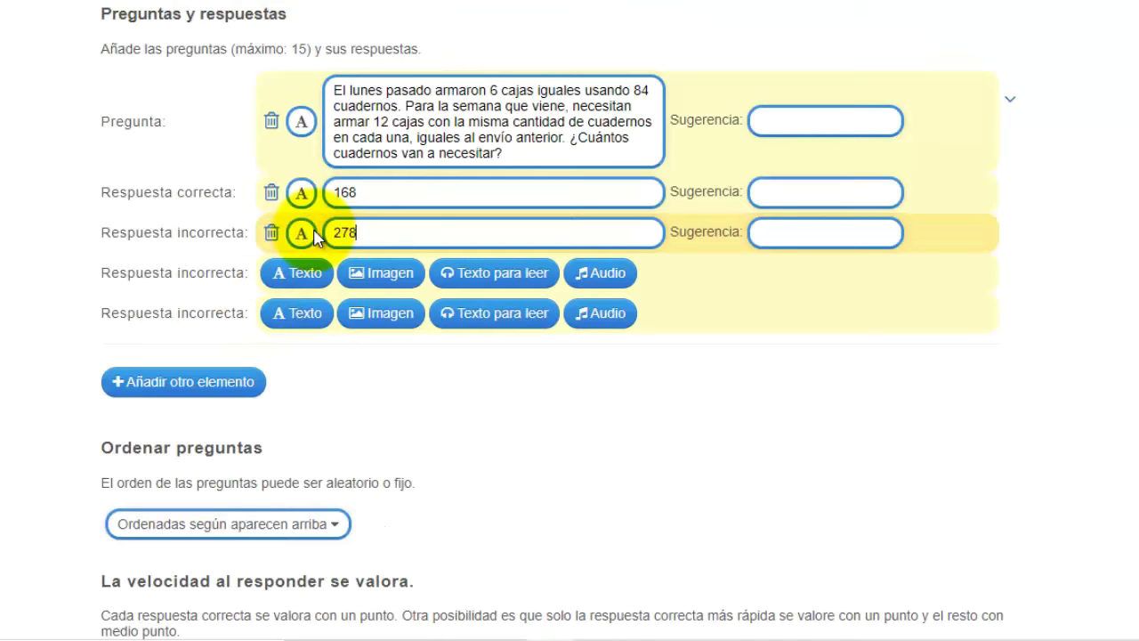
{"action": "left_click", "coordinate": [303, 274]}
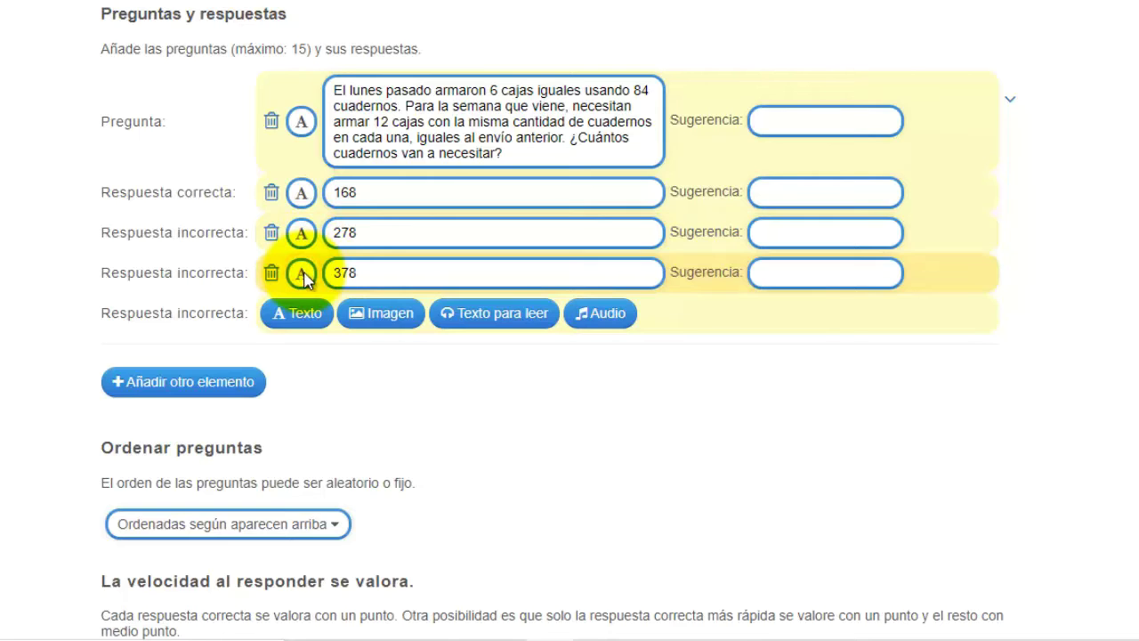
{"action": "left_click", "coordinate": [303, 313]}
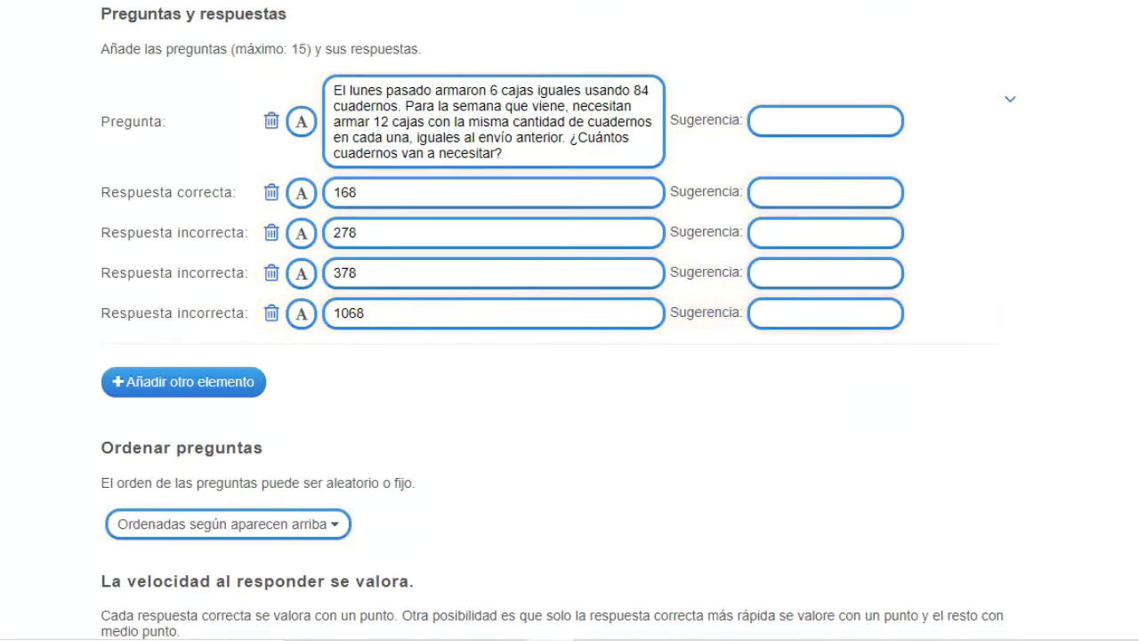
- Add a second text question containing problem 2 about the bicycle ride, copied from the Word document without its number and answer
{"action": "scroll", "coordinate": [570, 320], "scroll_direction": "down", "scroll_amount": 3}
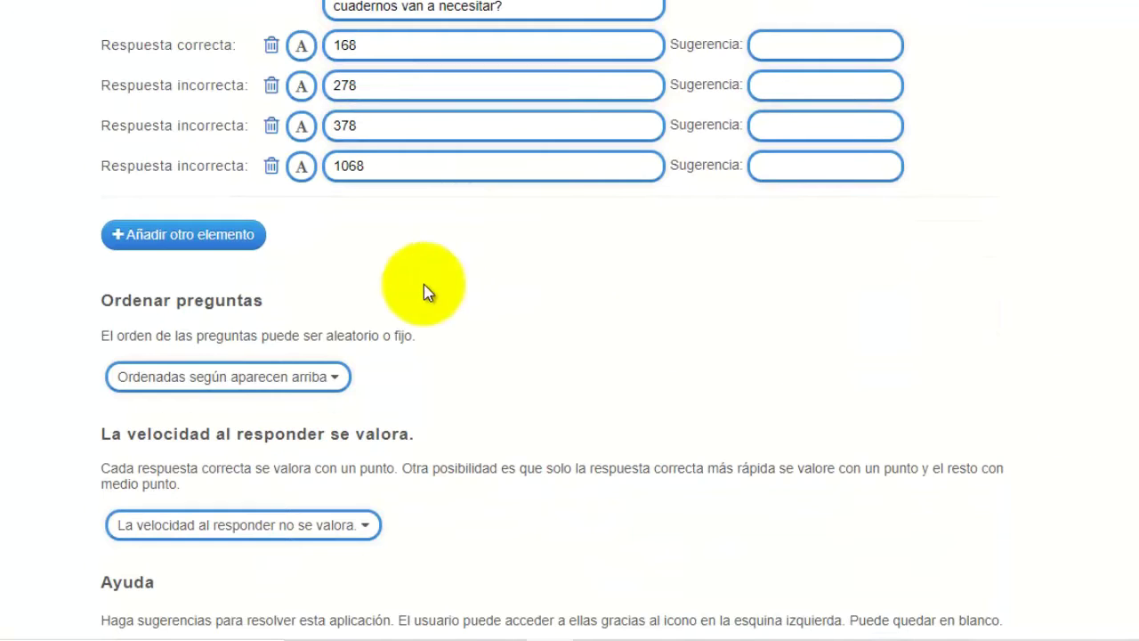
{"action": "left_click", "coordinate": [209, 240]}
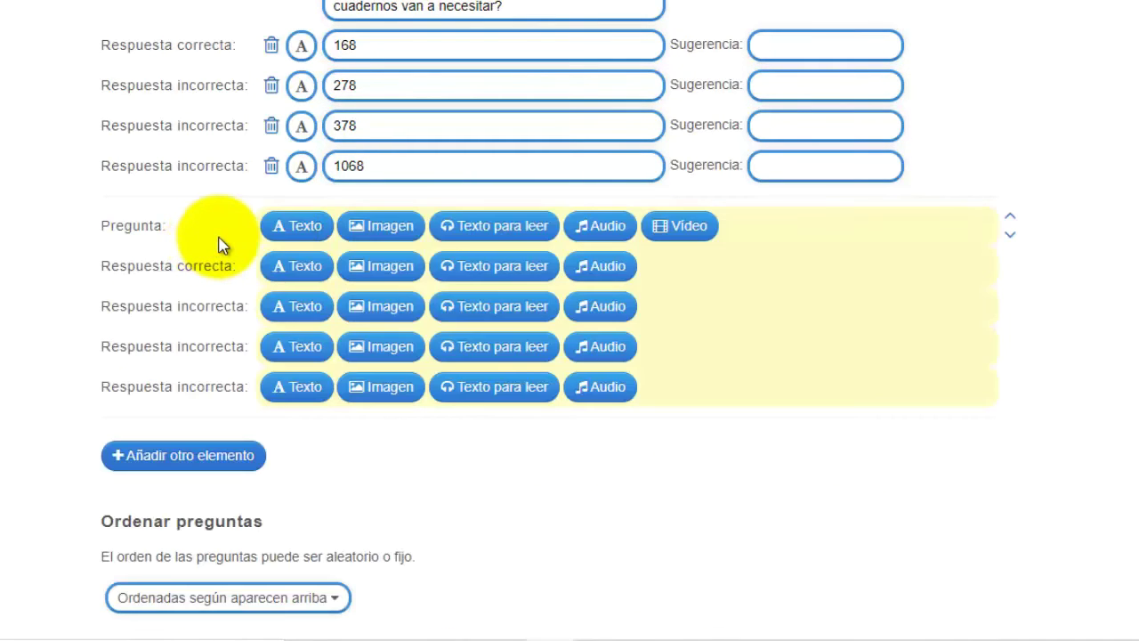
{"action": "left_click", "coordinate": [303, 233]}
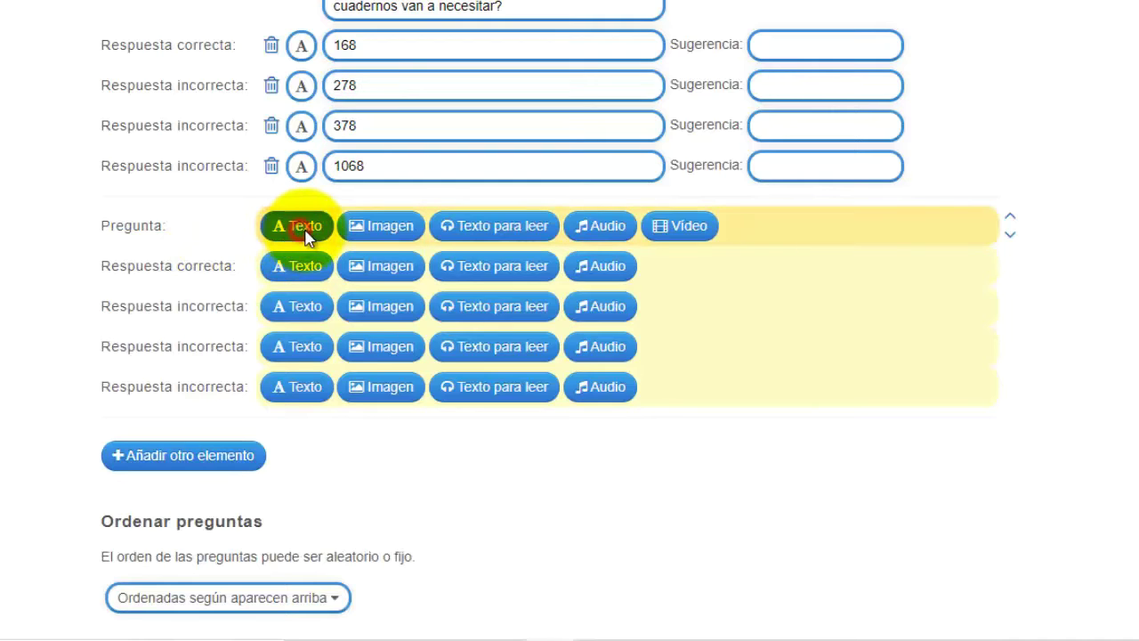
{"action": "mouse_move", "coordinate": [415, 623]}
{"action": "left_click", "coordinate": [452, 623]}
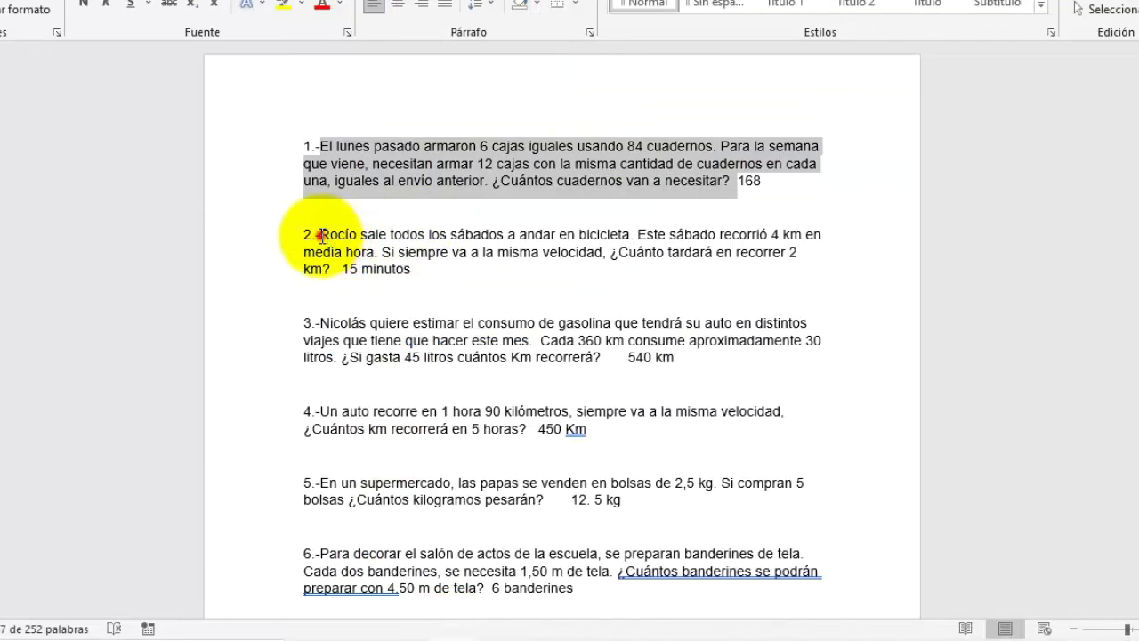
{"action": "left_click_drag", "start_coordinate": [321, 235], "coordinate": [338, 265]}
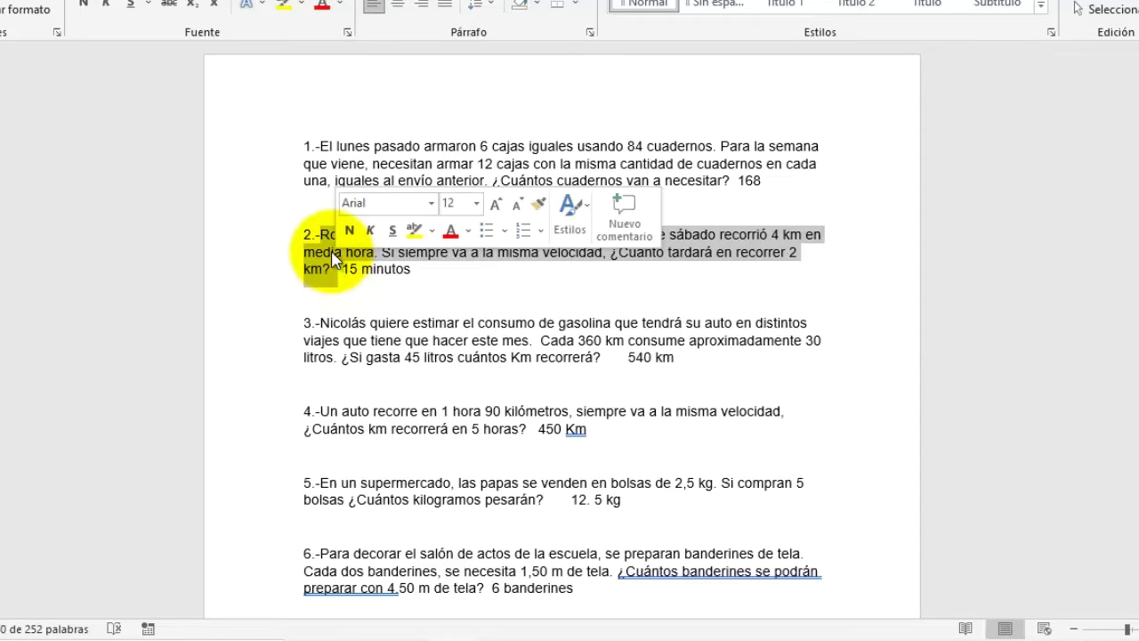
{"action": "key", "text": "ctrl+c"}
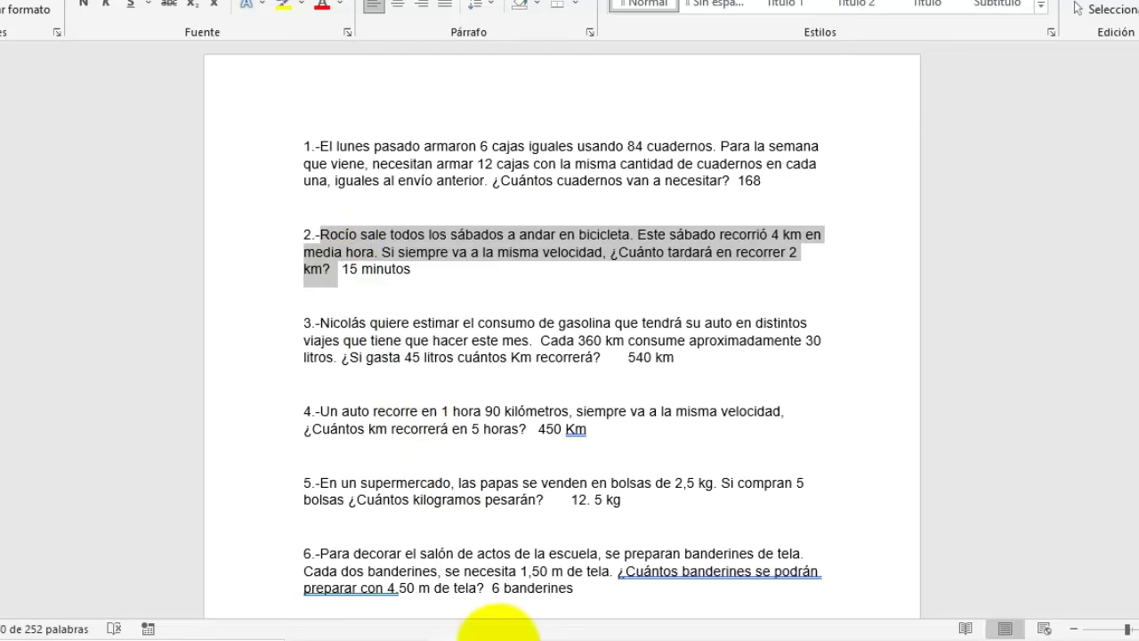
{"action": "mouse_move", "coordinate": [507, 639]}
{"action": "left_click", "coordinate": [545, 621]}
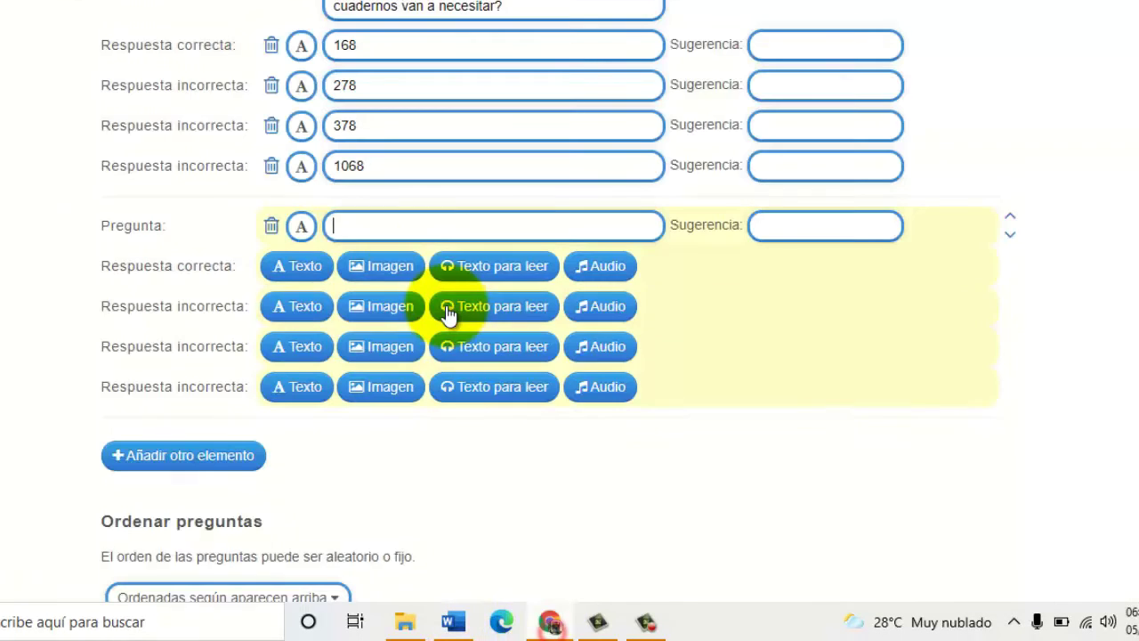
{"action": "key", "text": "ctrl+v"}
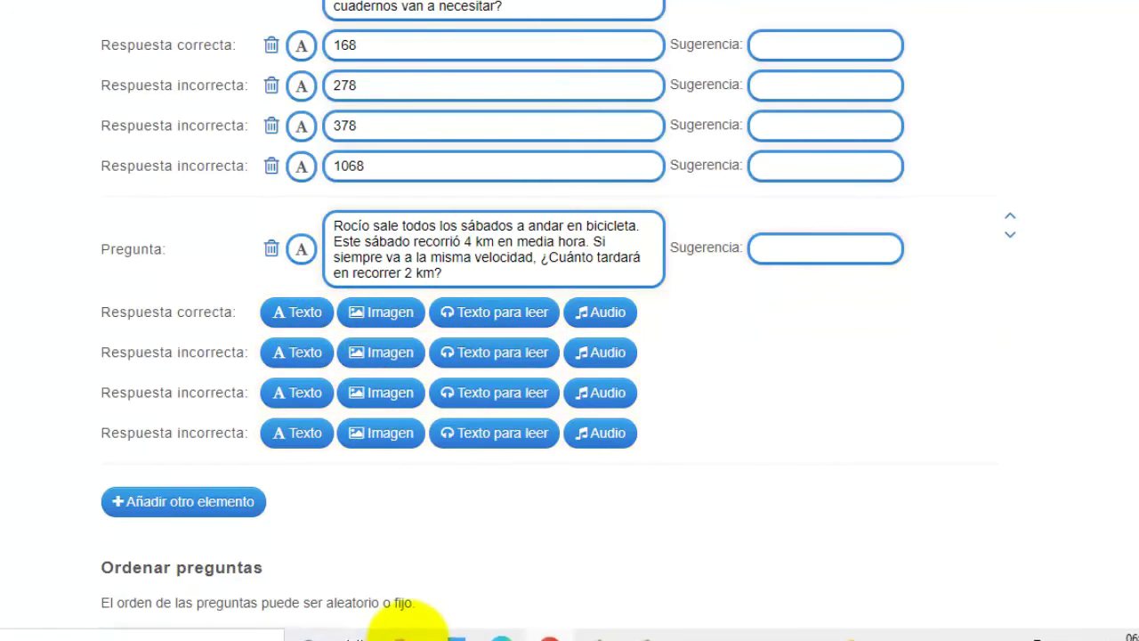
- Enter text answers for the bicycle question: "15 minutos" as correct and "16 minutos", "17 minutos" and "18 minutos" as incorrect
{"action": "left_click", "coordinate": [451, 633]}
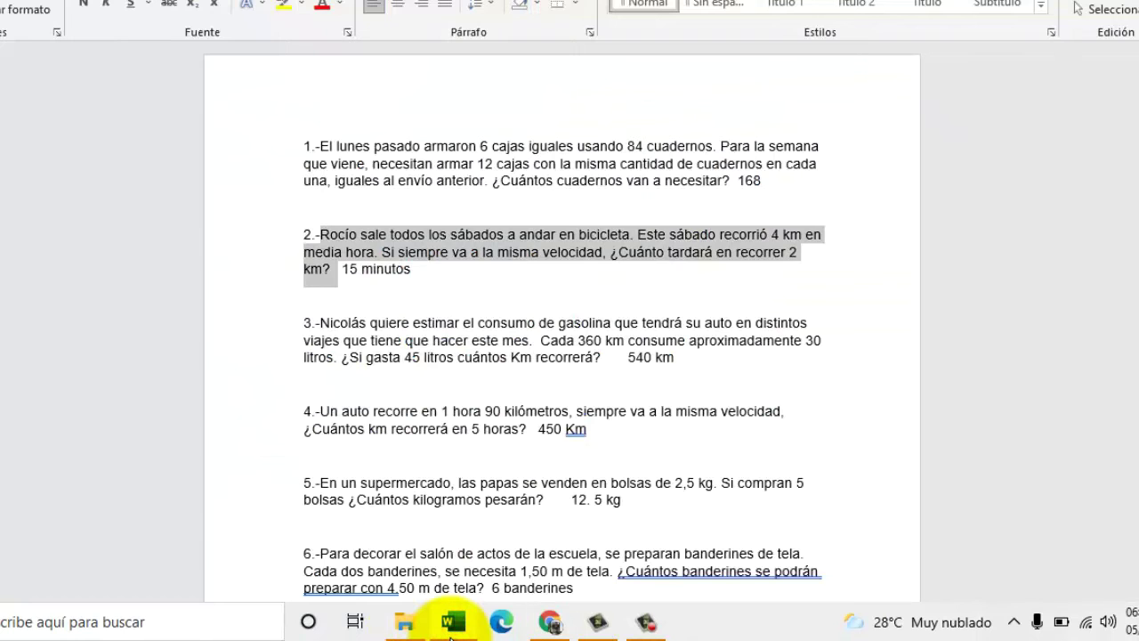
{"action": "left_click", "coordinate": [551, 621]}
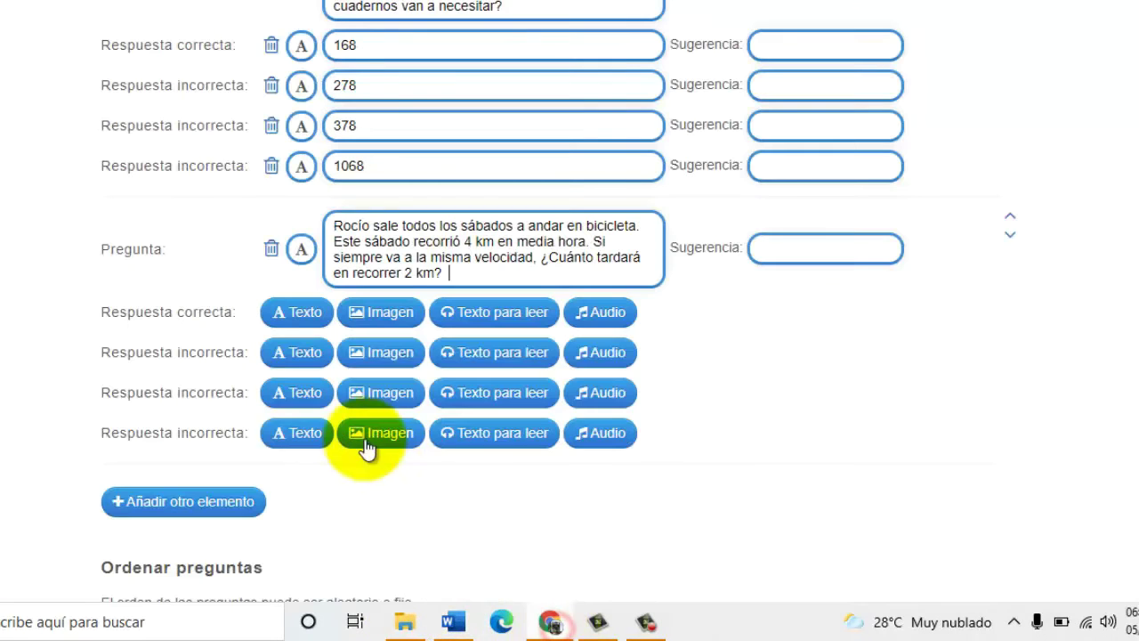
{"action": "left_click", "coordinate": [307, 312]}
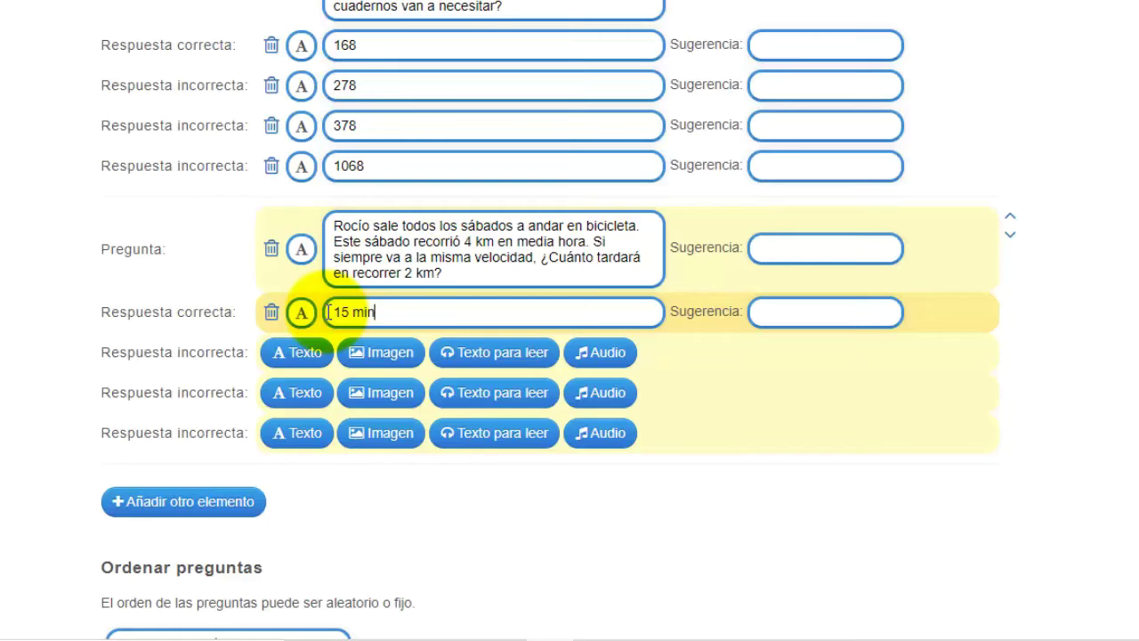
{"action": "left_click", "coordinate": [303, 354]}
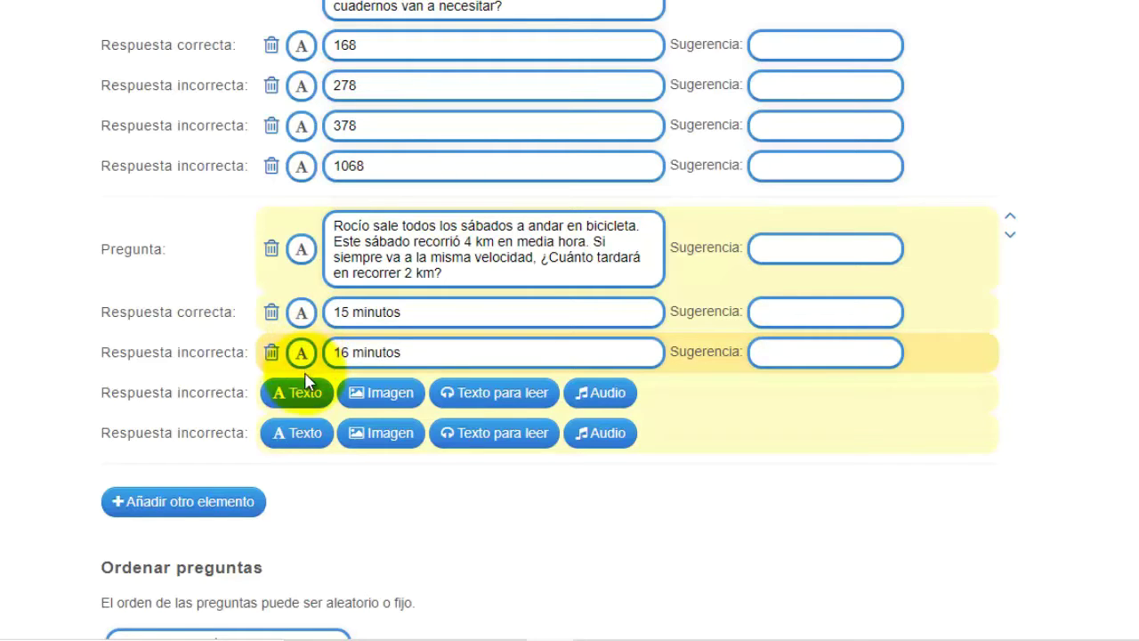
{"action": "left_click", "coordinate": [303, 392]}
{"action": "type", "text": "17 minuto"}
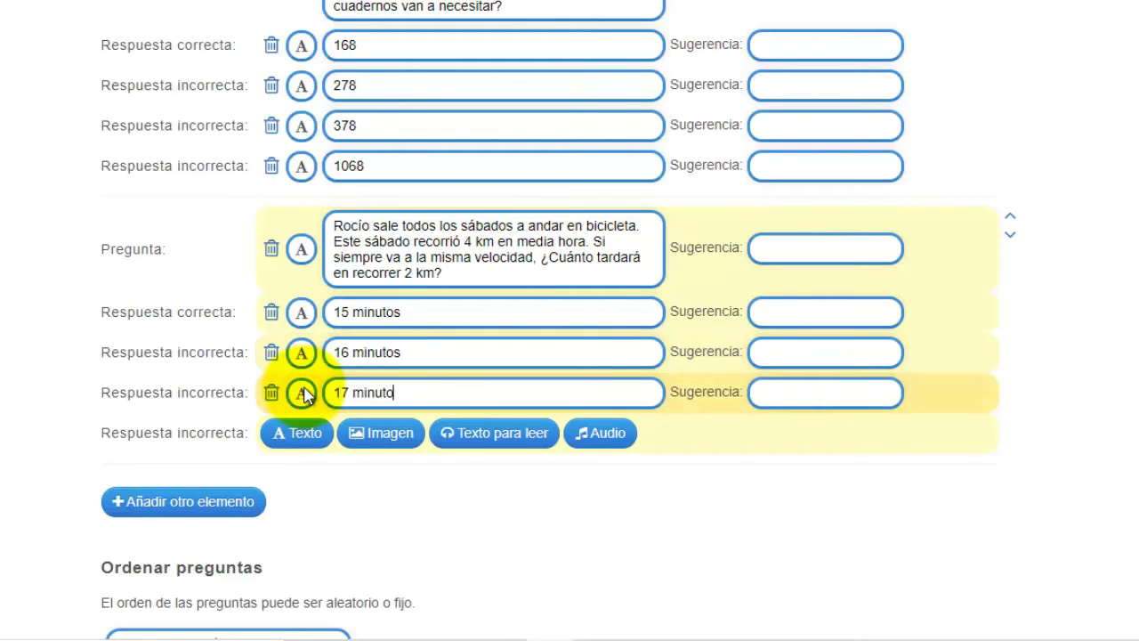
{"action": "type", "text": "s"}
{"action": "left_click", "coordinate": [301, 433]}
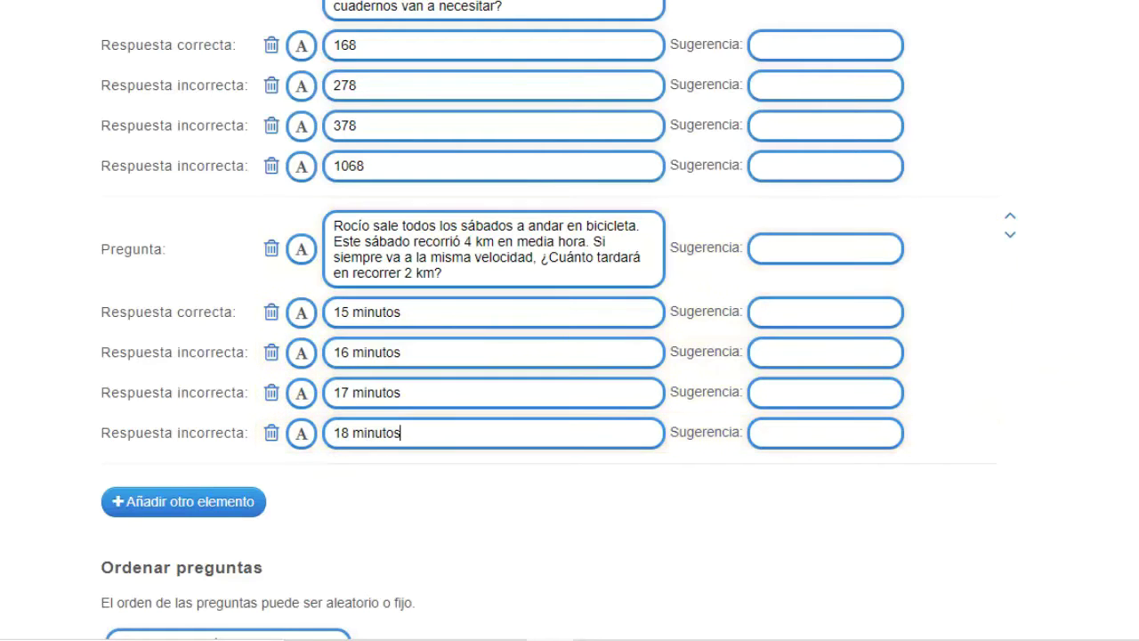
- Add a third text question containing problem 3 about gasoline consumption, copied from the Word document without its number and answer
{"action": "scroll", "coordinate": [570, 320], "scroll_direction": "down", "scroll_amount": 3}
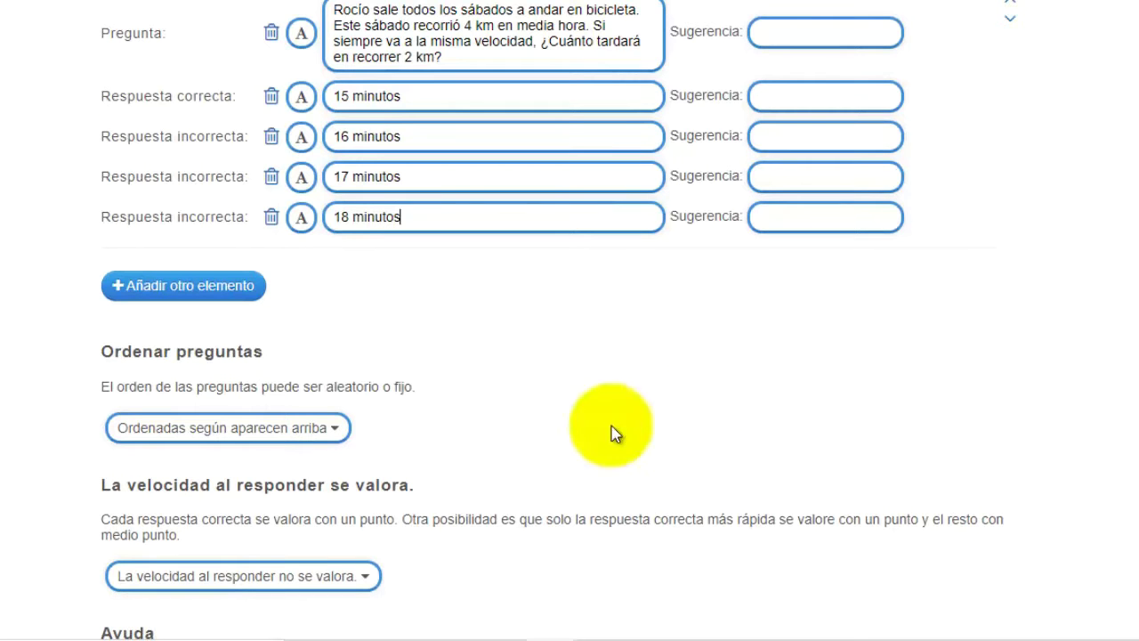
{"action": "left_click", "coordinate": [223, 288]}
{"action": "left_click", "coordinate": [454, 633]}
{"action": "triple_click", "coordinate": [507, 331]}
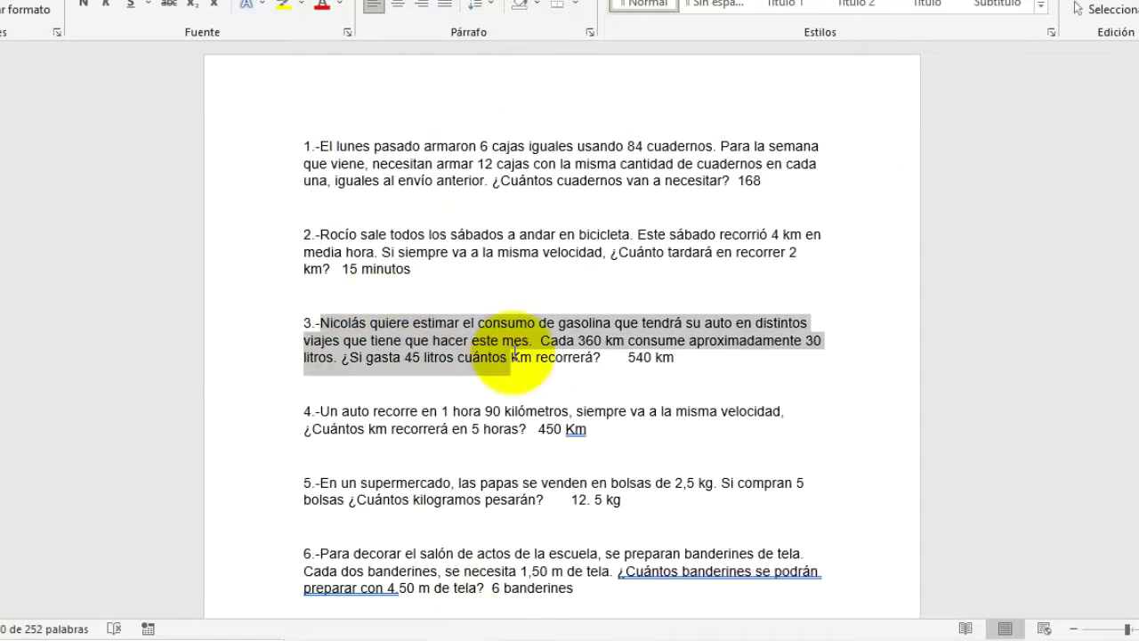
{"action": "left_click", "coordinate": [587, 357]}
{"action": "left_click", "coordinate": [325, 323]}
{"action": "left_click_drag", "start_coordinate": [325, 323], "coordinate": [614, 357]}
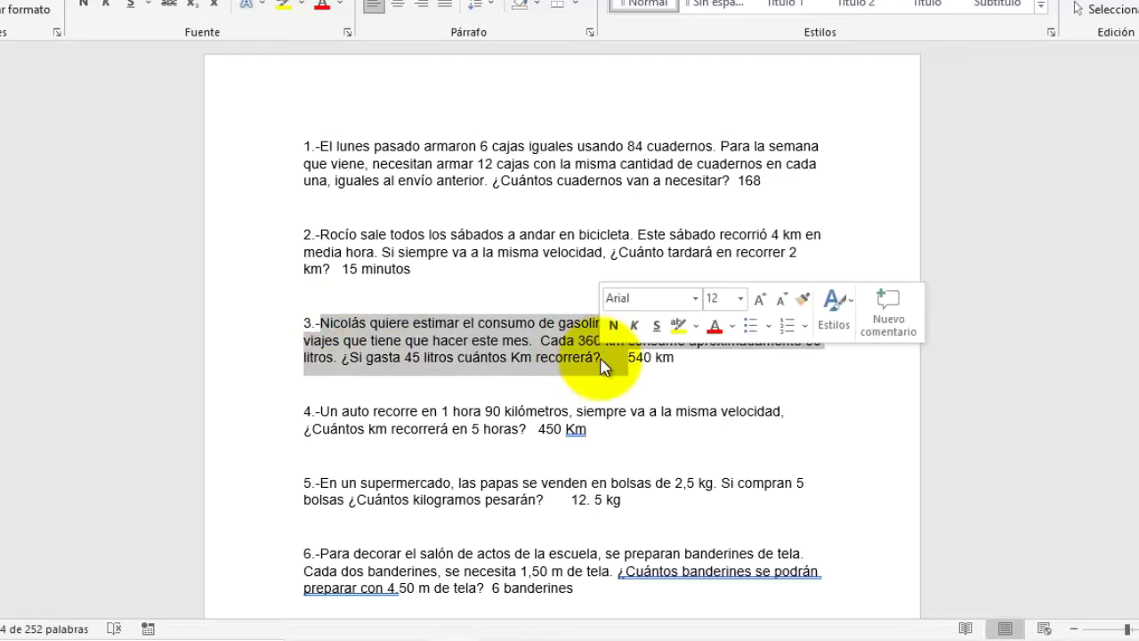
{"action": "key", "text": "ctrl+c"}
{"action": "left_click", "coordinate": [501, 633]}
{"action": "left_click", "coordinate": [437, 275]}
{"action": "key", "text": "ctrl+v"}
- Enter text answers for the gasoline question: 540 as the correct one and 545, 645 and 745 as the incorrect ones
{"action": "left_click", "coordinate": [290, 381]}
{"action": "type", "text": "540"}
{"action": "left_click", "coordinate": [292, 419]}
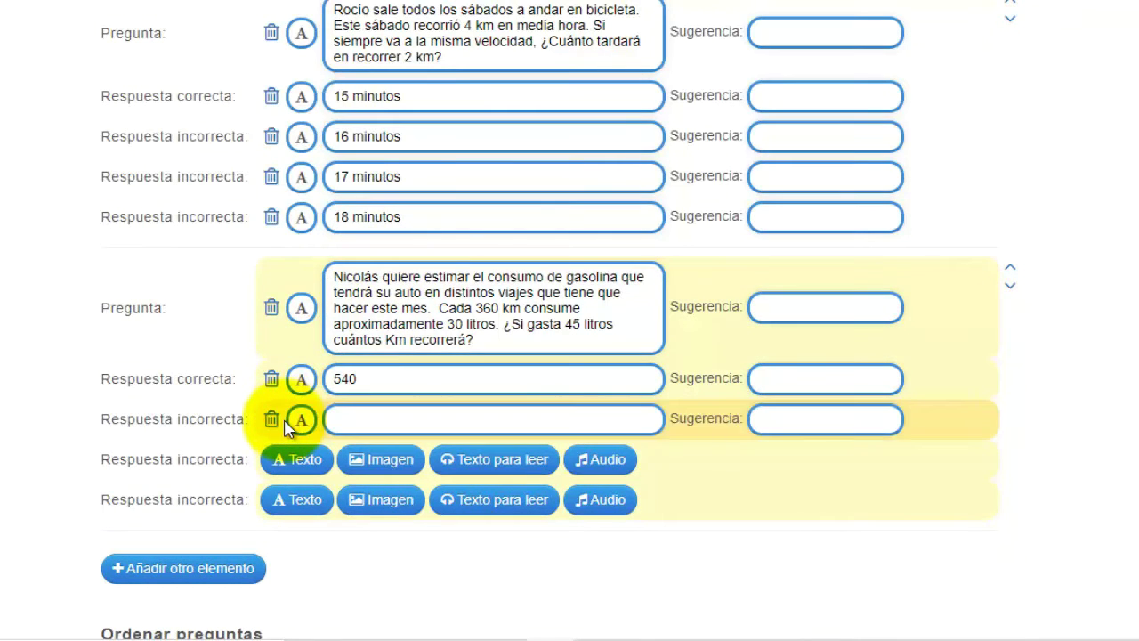
{"action": "type", "text": "545"}
{"action": "left_click", "coordinate": [298, 462]}
{"action": "left_click", "coordinate": [300, 500]}
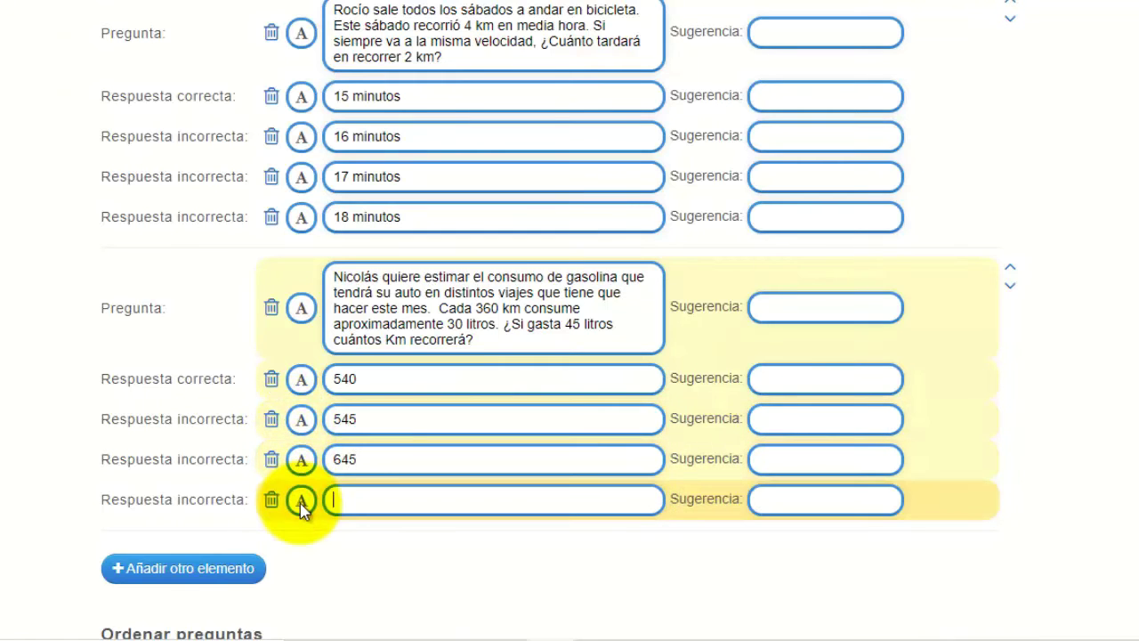
- Add a fourth text question containing problem 4 about the car travelling 90 kilometres per hour, copied from Word without its number and answer
{"action": "scroll", "coordinate": [298, 480], "scroll_direction": "down", "scroll_amount": 2}
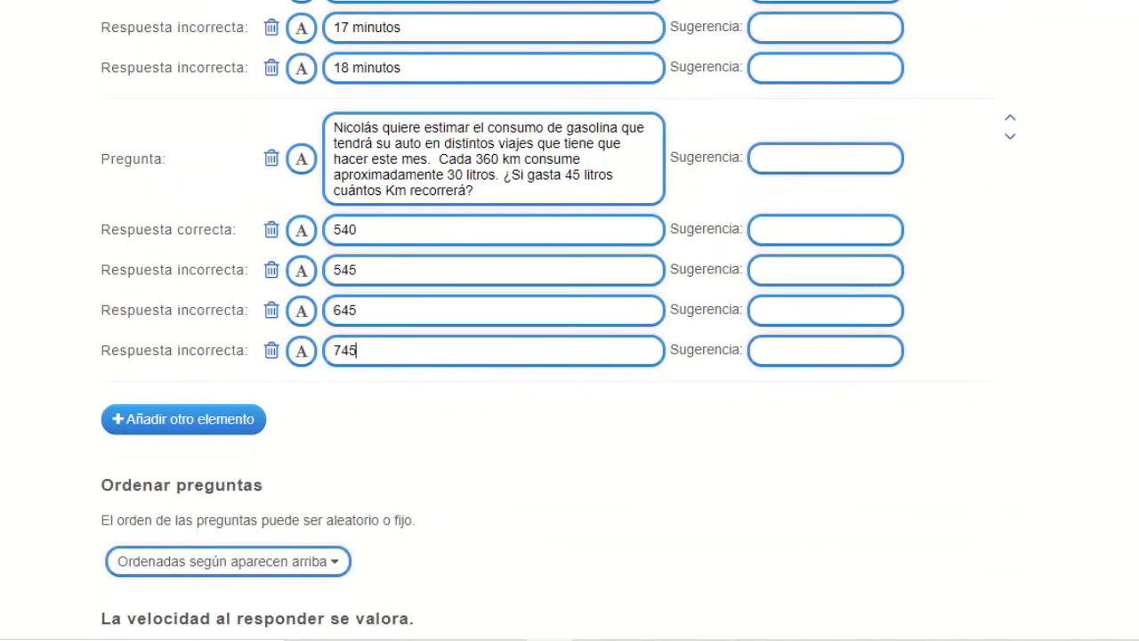
{"action": "left_click", "coordinate": [225, 426]}
{"action": "left_click", "coordinate": [298, 414]}
{"action": "key", "text": "alt+Tab"}
{"action": "left_click_drag", "start_coordinate": [322, 412], "coordinate": [504, 422]}
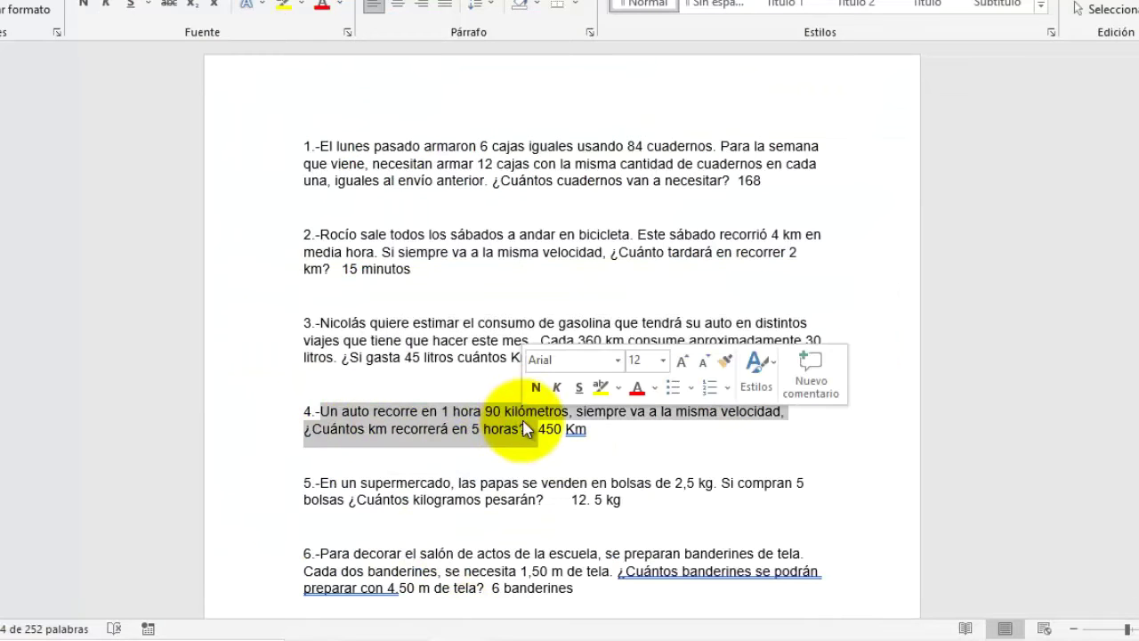
{"action": "left_click", "coordinate": [511, 628]}
{"action": "key", "text": "ctrl+v"}
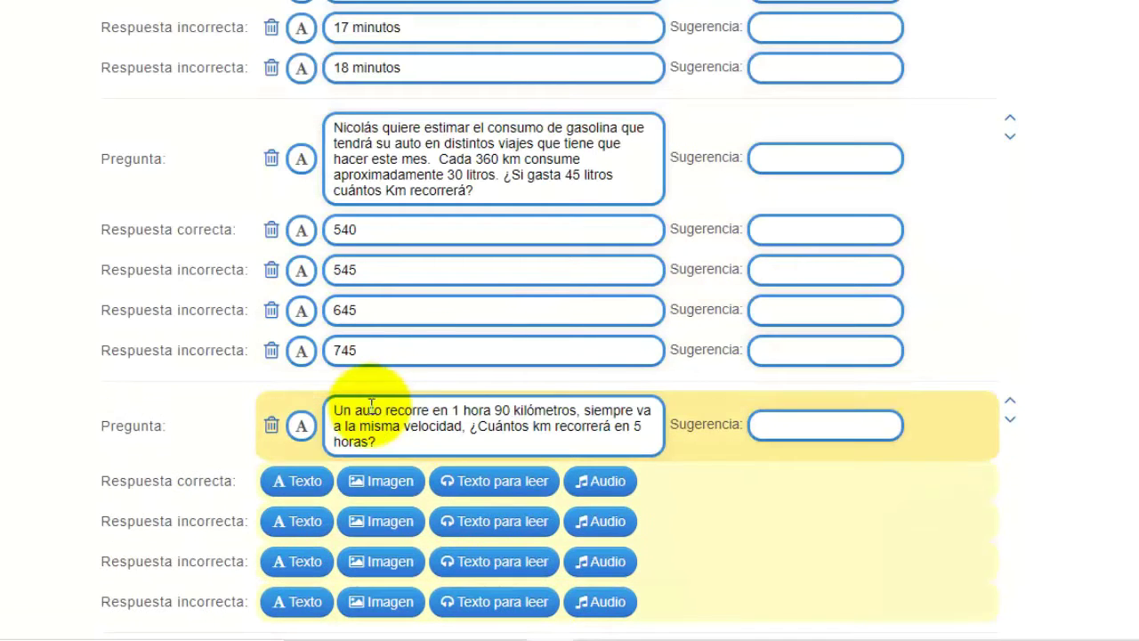
- Enter text answers for the car speed question: 450 as the correct one and 455, 460 and 470 as the incorrect ones
{"action": "left_click", "coordinate": [301, 481]}
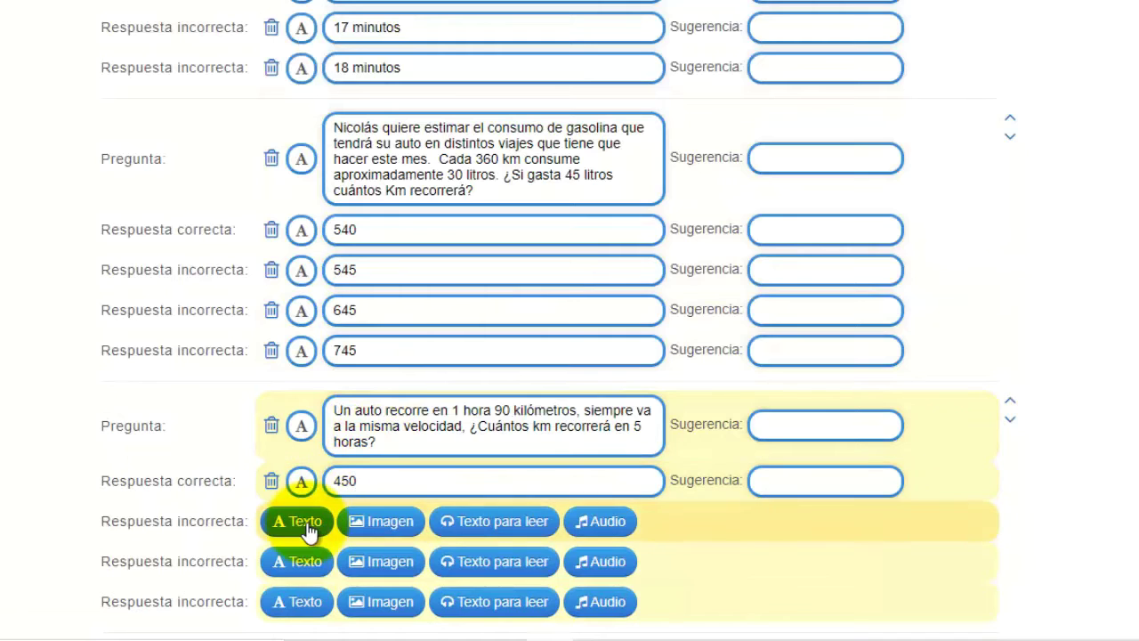
{"action": "left_click", "coordinate": [307, 528]}
{"action": "type", "text": "455"}
{"action": "left_click", "coordinate": [303, 561]}
{"action": "type", "text": "460"}
{"action": "left_click", "coordinate": [301, 602]}
{"action": "type", "text": "470"}
- Add a fifth text question containing problem 5 about the supermarket potato bags, copied from the Word document without its number and answer
{"action": "scroll", "coordinate": [508, 546], "scroll_direction": "down", "scroll_amount": 4}
{"action": "left_click", "coordinate": [204, 338]}
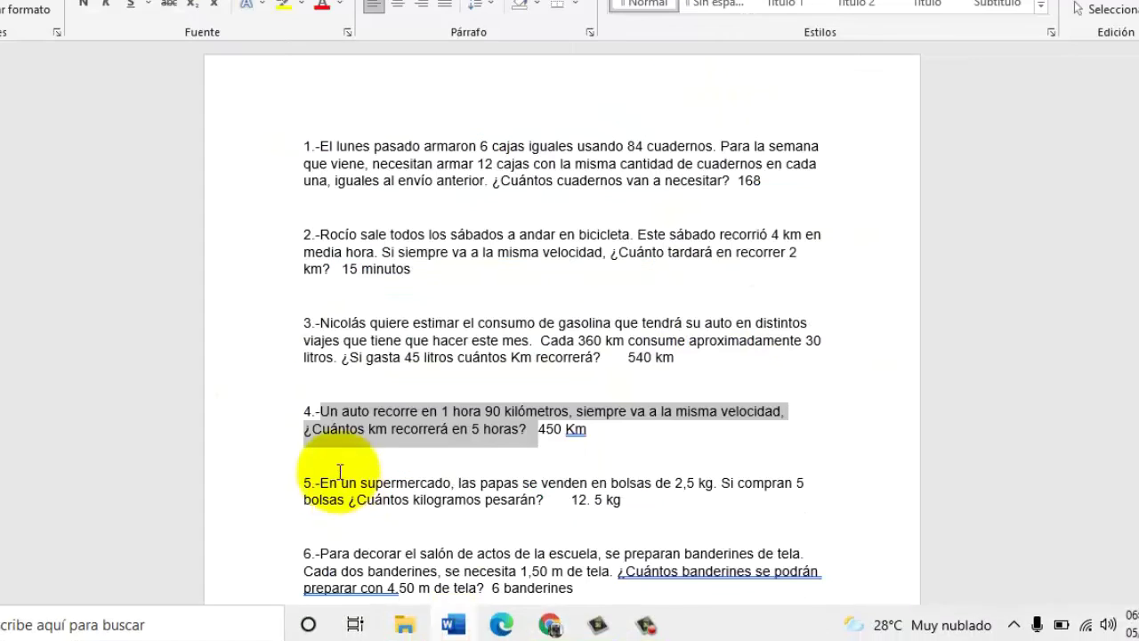
{"action": "left_click_drag", "start_coordinate": [326, 406], "coordinate": [534, 500]}
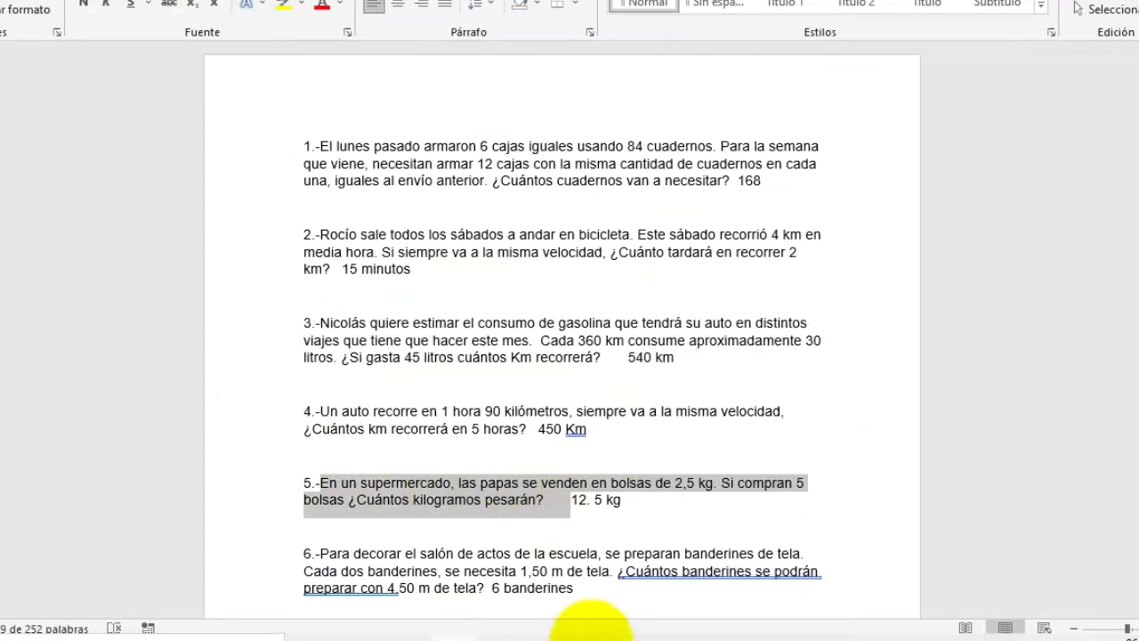
{"action": "left_click", "coordinate": [591, 633]}
{"action": "left_click", "coordinate": [399, 326]}
{"action": "key", "text": "ctrl+v"}
- Enter text answers for the potato question: "12.5 kilogramos" as correct and "13 kilogramos", "13.5 kilogramos" and "14 kilogramos" as incorrect
{"action": "left_click", "coordinate": [299, 402]}
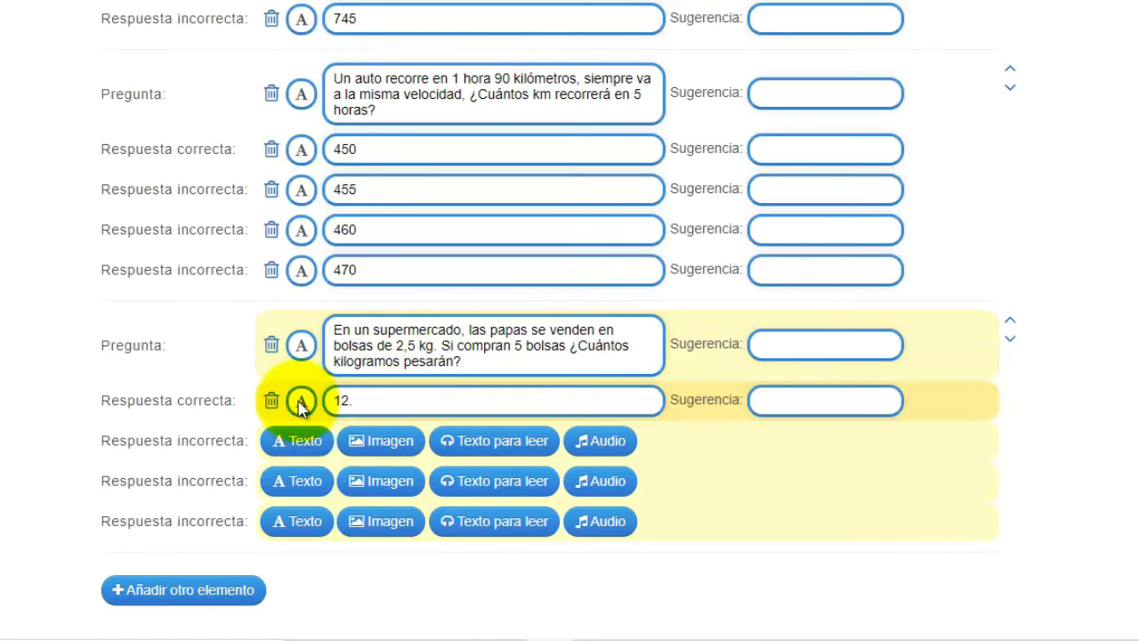
{"action": "left_click", "coordinate": [307, 445]}
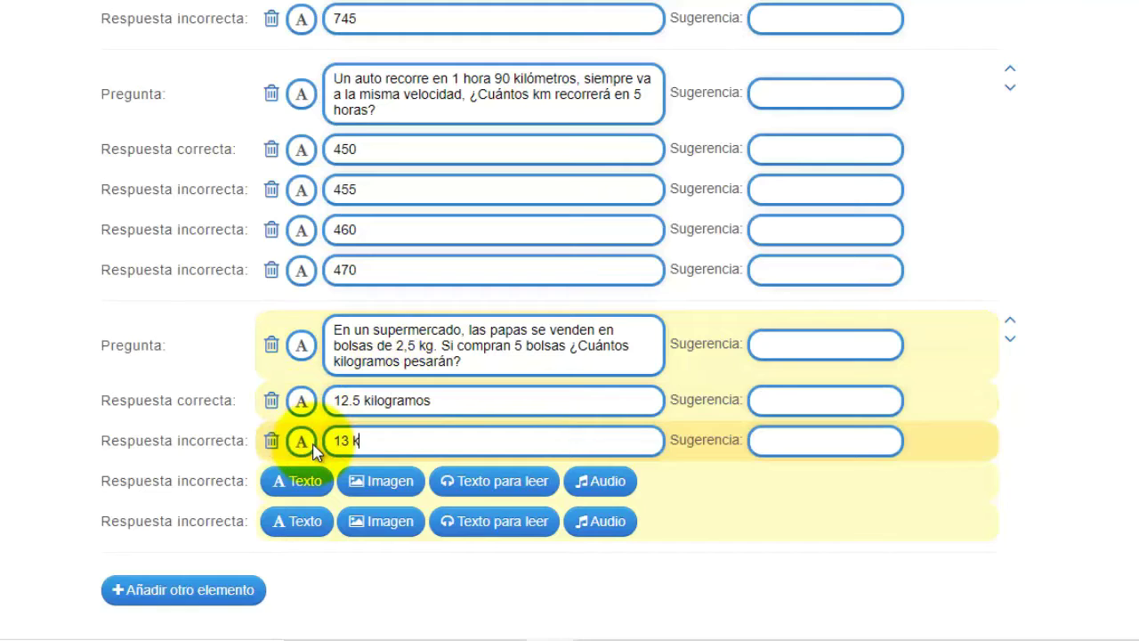
{"action": "type", "text": "13 kilogramos"}
{"action": "left_click", "coordinate": [315, 482]}
{"action": "type", "text": "1"}
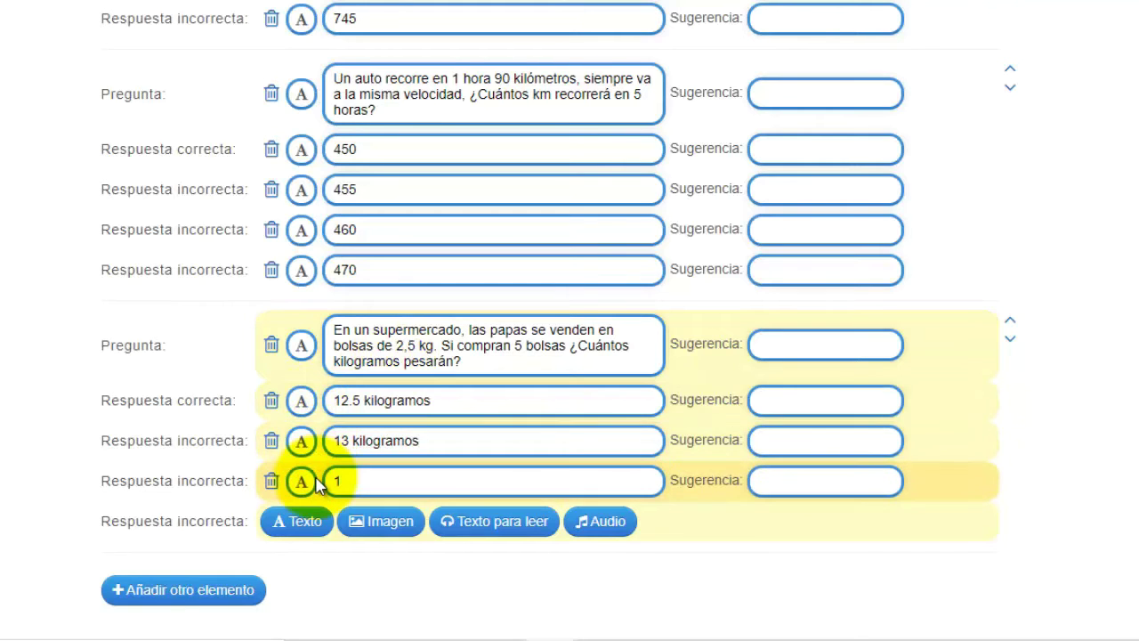
{"action": "type", "text": "3.5 kilogramos"}
{"action": "left_click", "coordinate": [293, 521]}
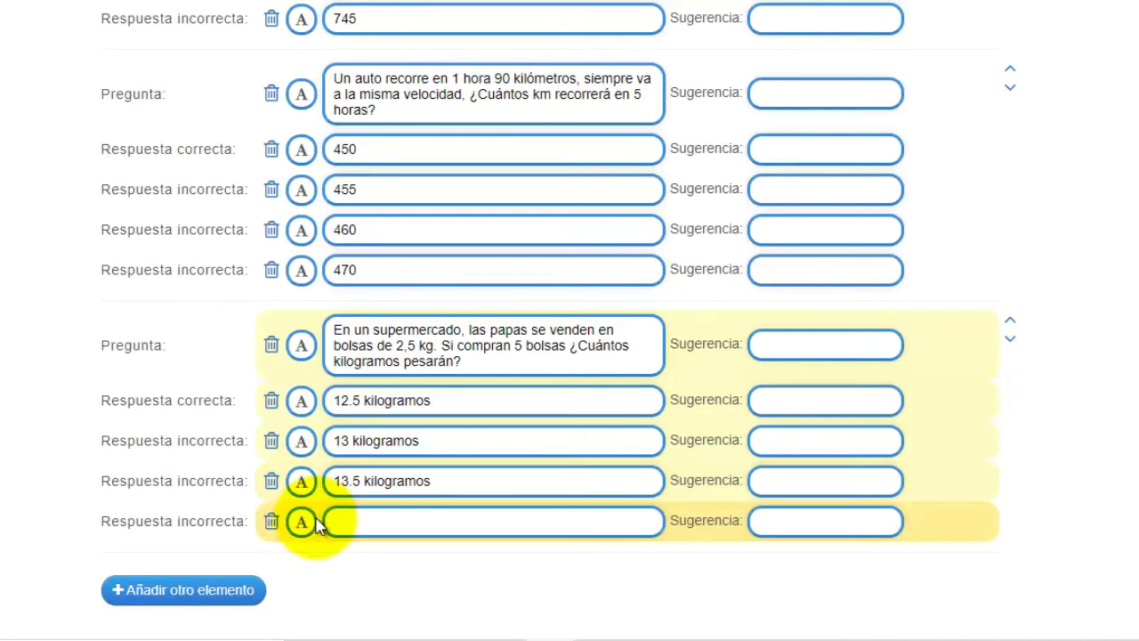
{"action": "type", "text": "14 kilogramos"}
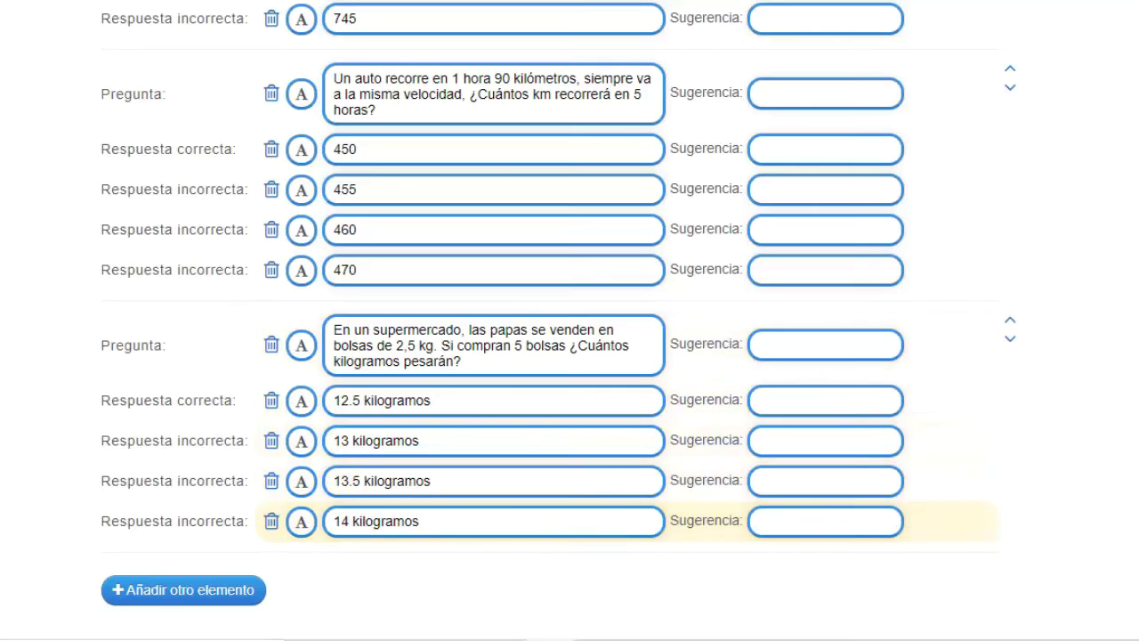
- Add a sixth text question containing problem 6 about the fabric pennants, copied from the Word document without its number and answer
{"action": "scroll", "coordinate": [302, 356], "scroll_direction": "down", "scroll_amount": 3}
{"action": "left_click", "coordinate": [300, 322]}
{"action": "left_click", "coordinate": [454, 623]}
{"action": "scroll", "coordinate": [561, 356], "scroll_direction": "down", "scroll_amount": 5}
{"action": "left_click_drag", "start_coordinate": [318, 278], "coordinate": [481, 320]}
{"action": "key", "text": "ctrl+c"}
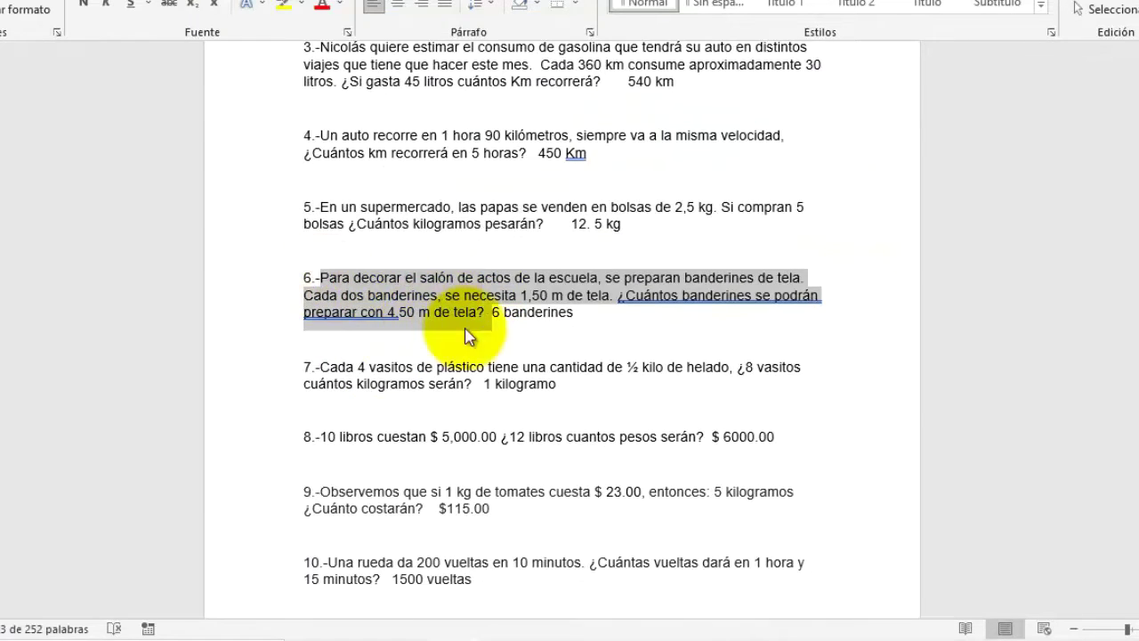
{"action": "key", "text": "alt+Tab"}
{"action": "left_click", "coordinate": [338, 293]}
{"action": "key", "text": "ctrl+v"}
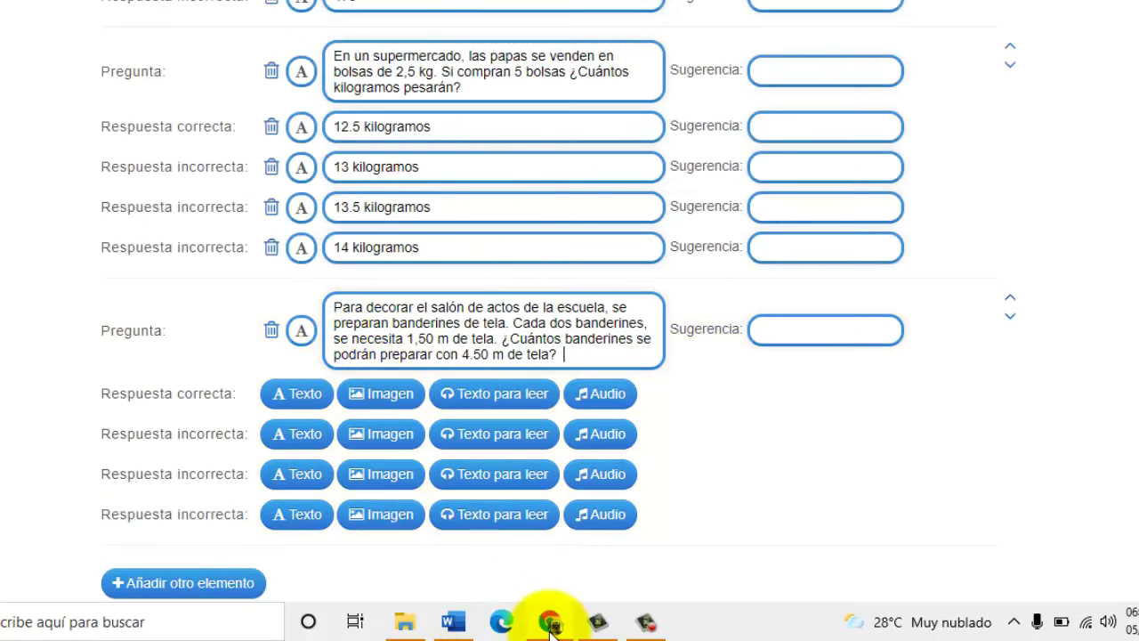
- Enter text answers for the pennant question: "6 banderines" as correct and "7 banderines", "8 banderines" and "9 banderines" as incorrect
{"action": "left_click", "coordinate": [457, 623]}
{"action": "left_click", "coordinate": [546, 623]}
{"action": "left_click", "coordinate": [309, 398]}
{"action": "type", "text": "6 banderines"}
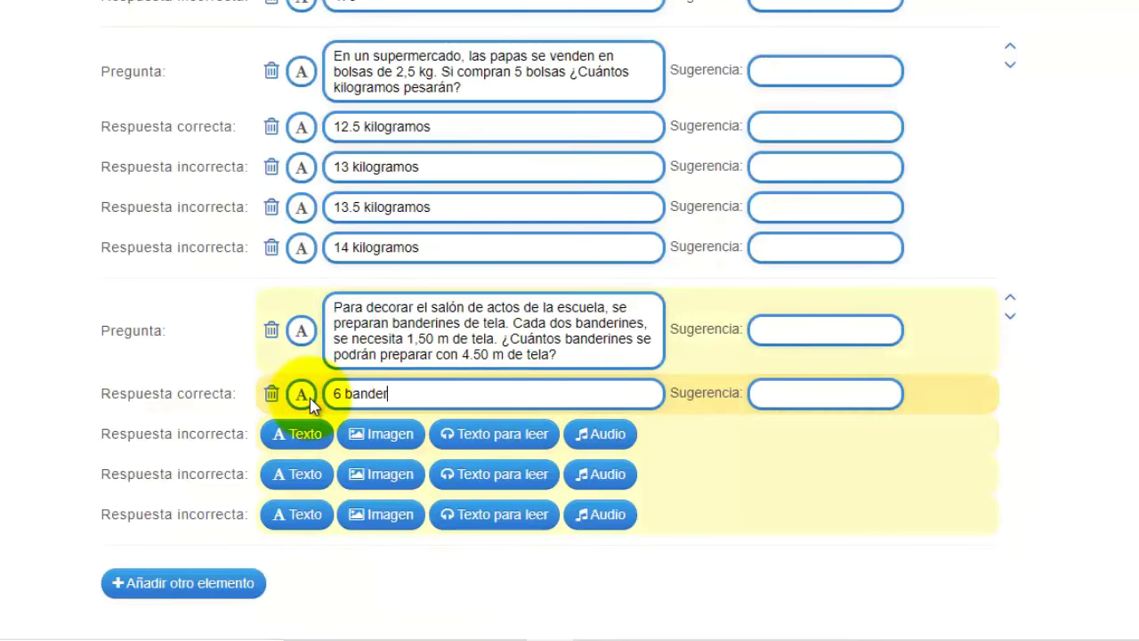
{"action": "left_click", "coordinate": [301, 433]}
{"action": "type", "text": "7 banderines"}
{"action": "left_click", "coordinate": [302, 473]}
{"action": "type", "text": "8 banderines"}
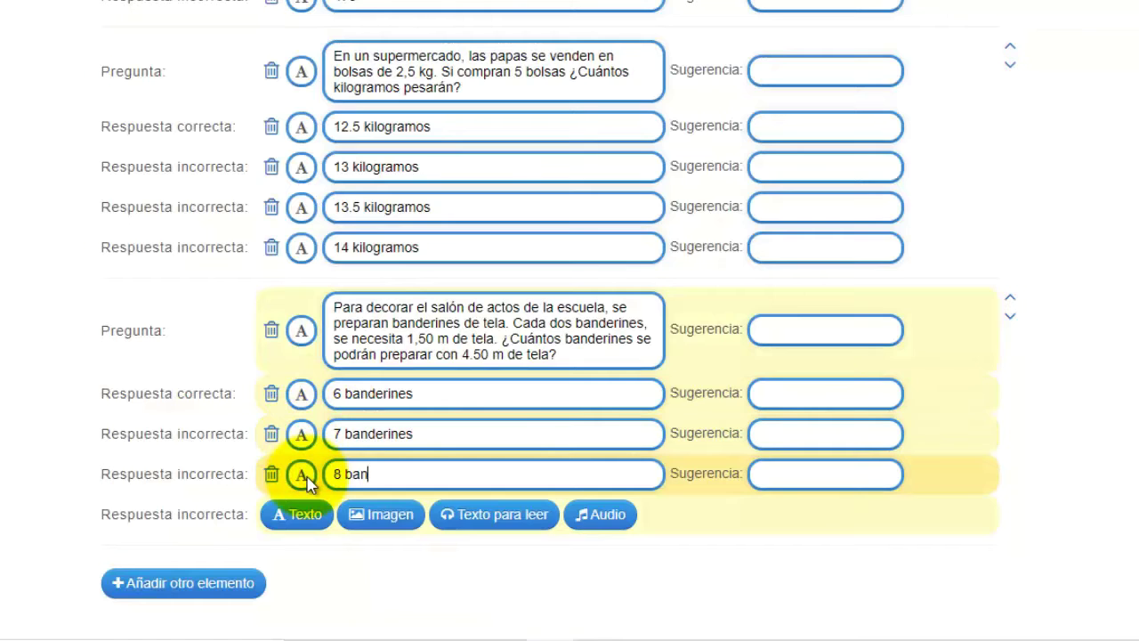
{"action": "left_click", "coordinate": [301, 515]}
{"action": "type", "text": "9 banderines"}
- Add a seventh text question containing problem 7 about the ice cream cups, copied from the Word document without its number and answer
{"action": "scroll", "coordinate": [371, 232], "scroll_direction": "down", "scroll_amount": 5}
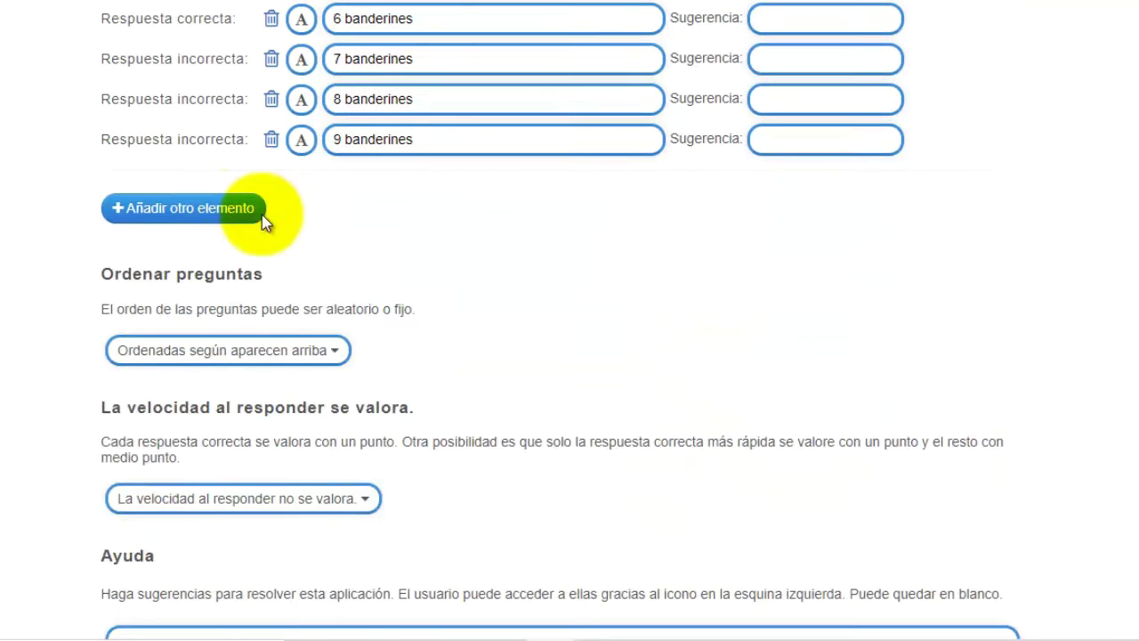
{"action": "left_click", "coordinate": [184, 205]}
{"action": "left_click", "coordinate": [300, 213]}
{"action": "left_click", "coordinate": [457, 623]}
{"action": "scroll", "coordinate": [306, 267], "scroll_direction": "down", "scroll_amount": 2}
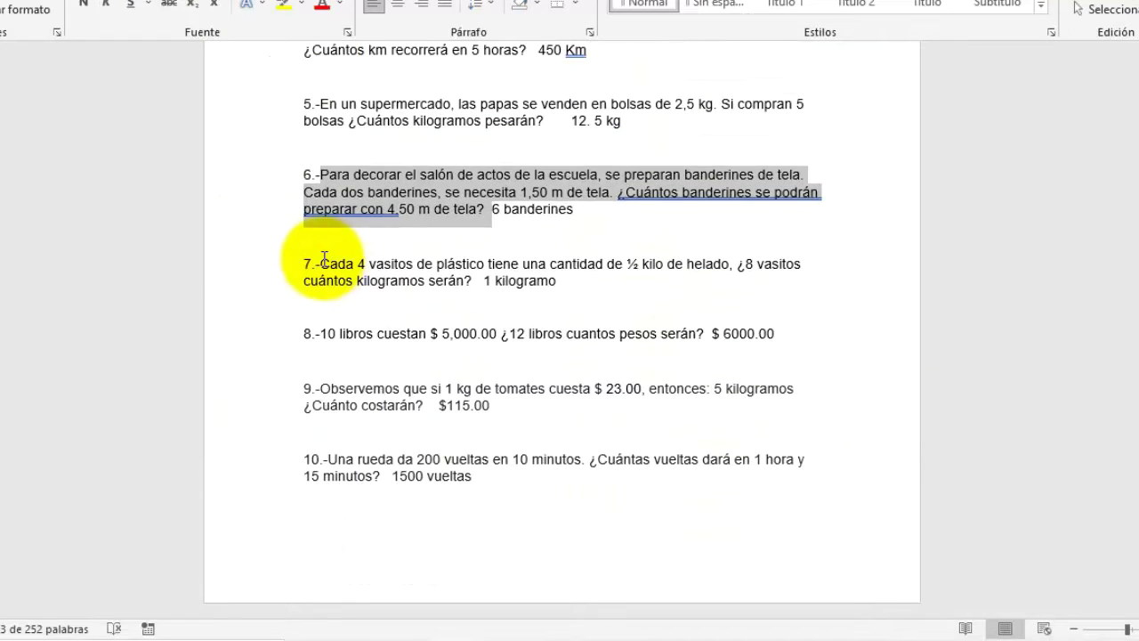
{"action": "left_click_drag", "start_coordinate": [319, 264], "coordinate": [472, 281]}
{"action": "left_click", "coordinate": [504, 623]}
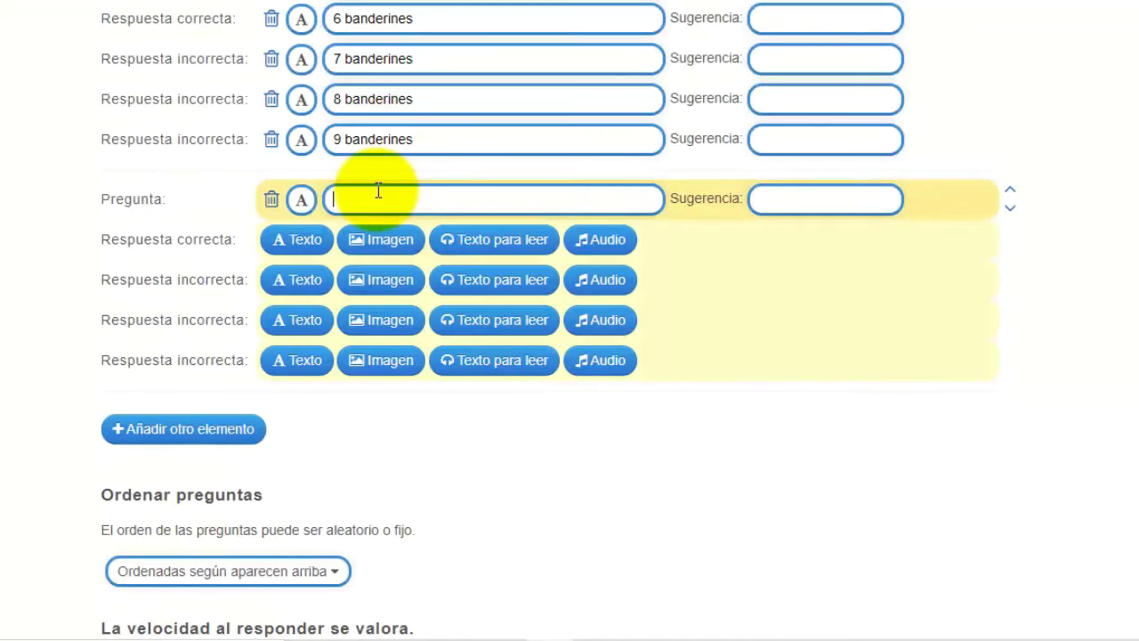
{"action": "key", "text": "ctrl+v"}
- Enter text answers for the ice cream question: "1 kilogramo" as correct and "2 kilogramos", "1.5 kilogramos" and "2.5 kilogramos" as incorrect
{"action": "left_click", "coordinate": [298, 270]}
{"action": "type", "text": "1 kilogramo"}
{"action": "left_click", "coordinate": [299, 309]}
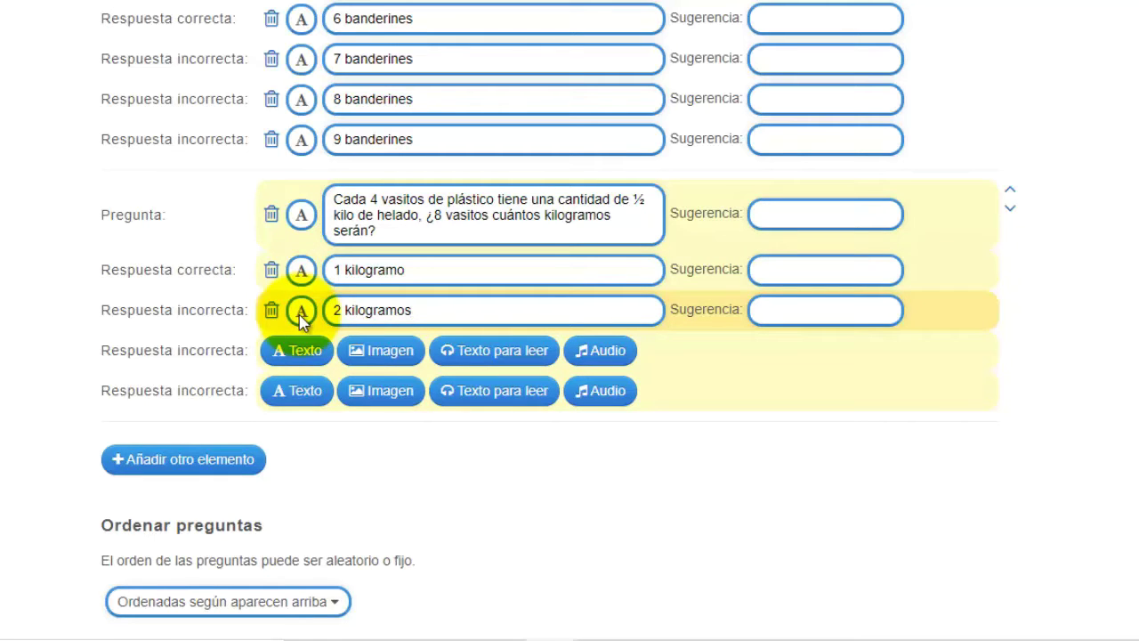
{"action": "type", "text": "2 kilogramos"}
{"action": "left_click", "coordinate": [303, 351]}
{"action": "type", "text": "1"}
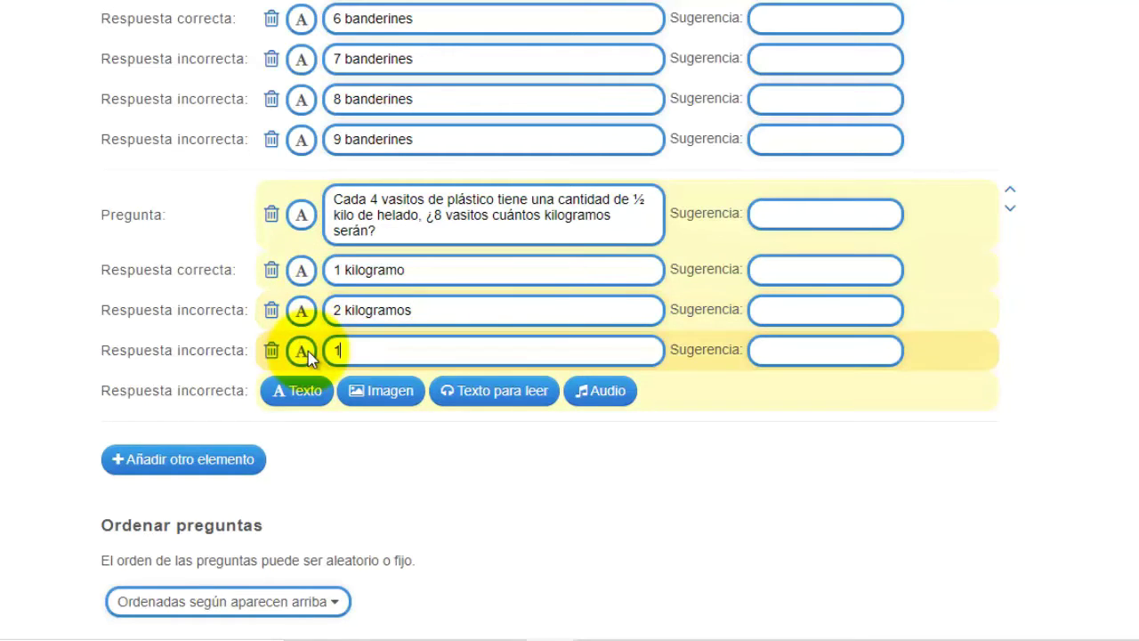
{"action": "type", "text": ".5 kilogramos"}
{"action": "left_click", "coordinate": [313, 393]}
{"action": "type", "text": "2.5 kilogramos"}
- Add an eighth text question containing problem 8 about the price of 12 books, copied from the Word document without its number and answer
{"action": "left_click", "coordinate": [217, 466]}
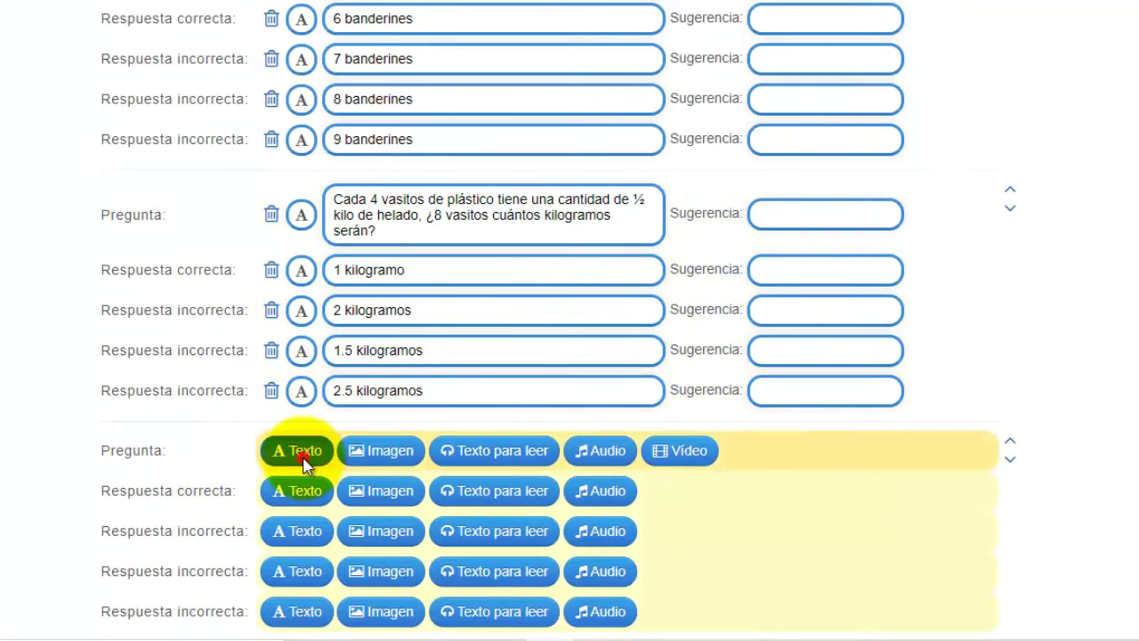
{"action": "left_click", "coordinate": [280, 451]}
{"action": "scroll", "coordinate": [811, 494], "scroll_direction": "down", "scroll_amount": 5}
{"action": "left_click", "coordinate": [452, 618]}
{"action": "left_click_drag", "start_coordinate": [321, 333], "coordinate": [701, 329]}
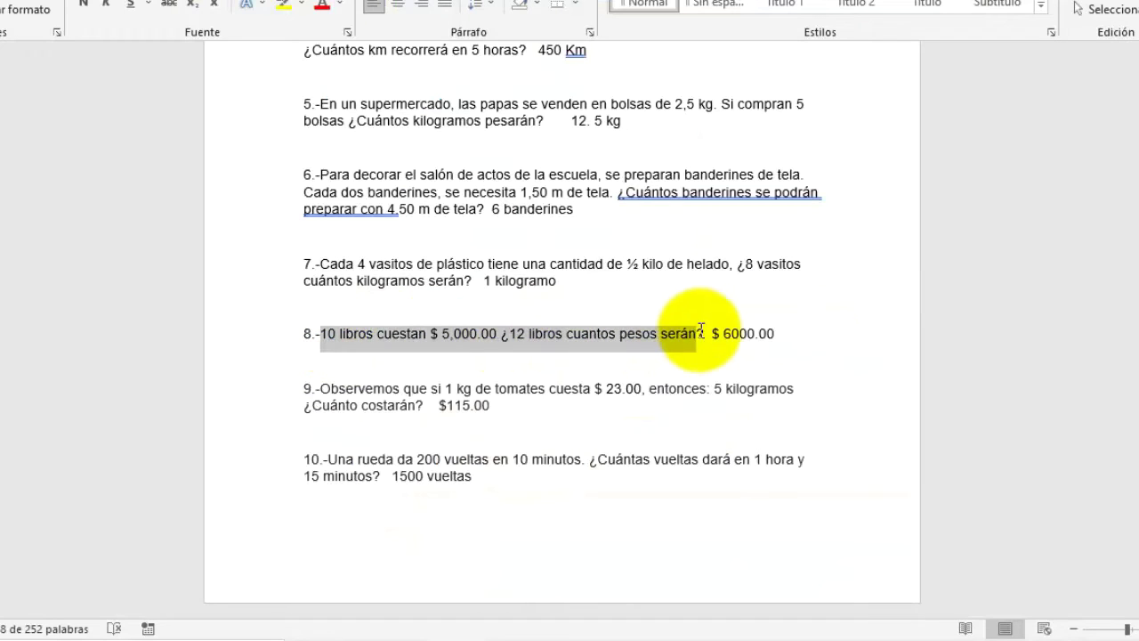
{"action": "key", "text": "ctrl+c"}
{"action": "left_click", "coordinate": [546, 618]}
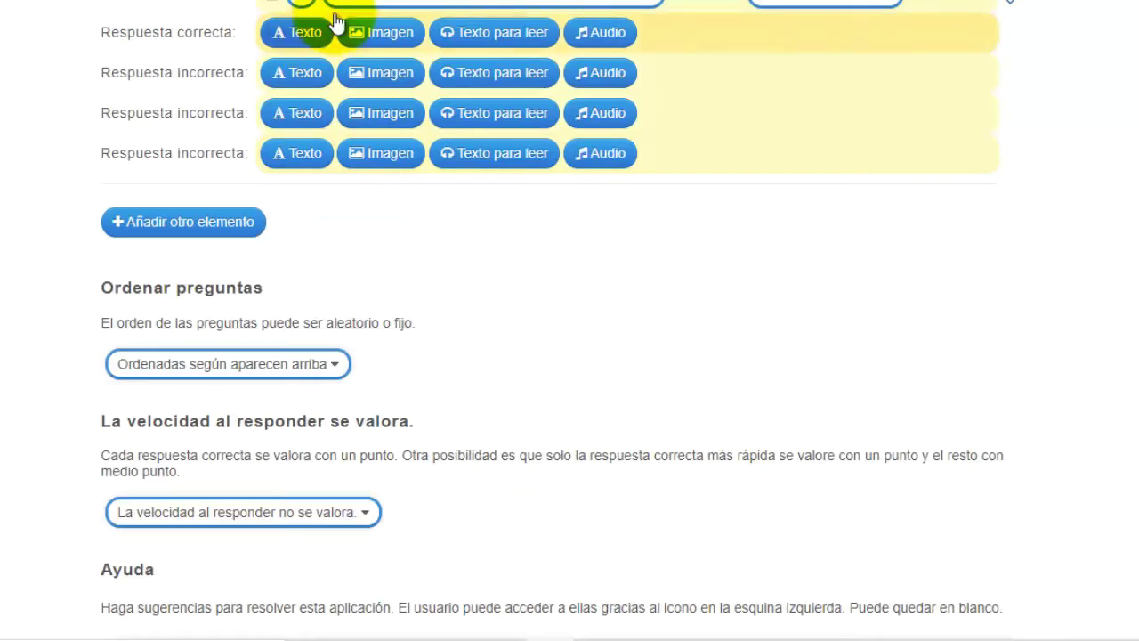
{"action": "key", "text": "ctrl+v"}
- Enter text answers for the books question: "$ 6,000.00" as correct and "$ 6,500.00", "$ 7,000.00" and "$ 7,500.00" as incorrect
{"action": "left_click", "coordinate": [302, 84]}
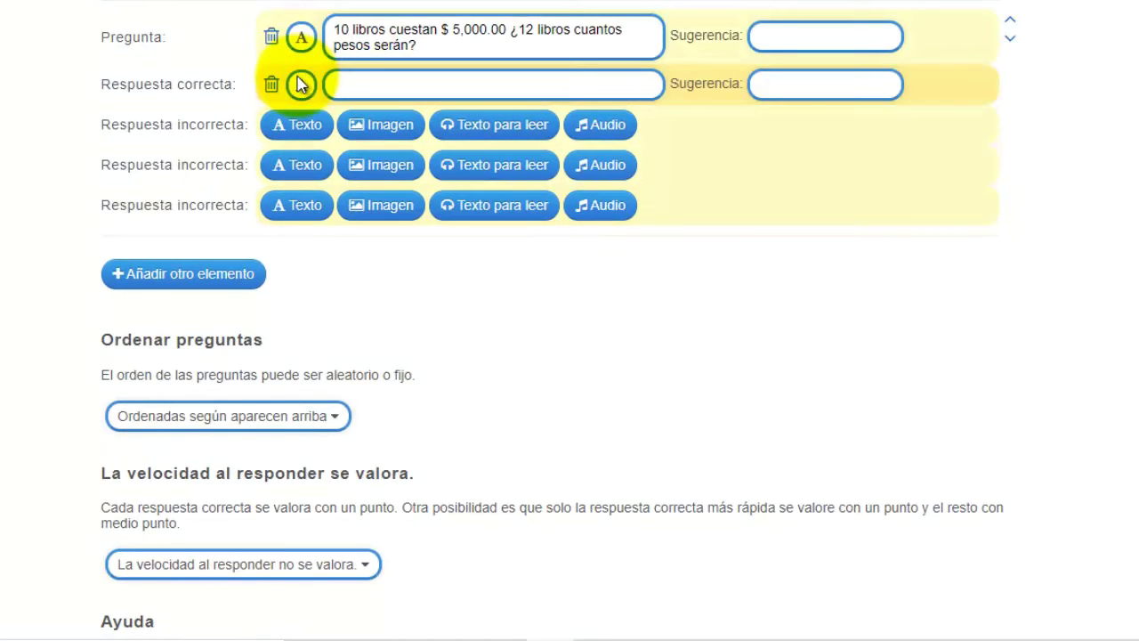
{"action": "type", "text": "$ 6,000.00"}
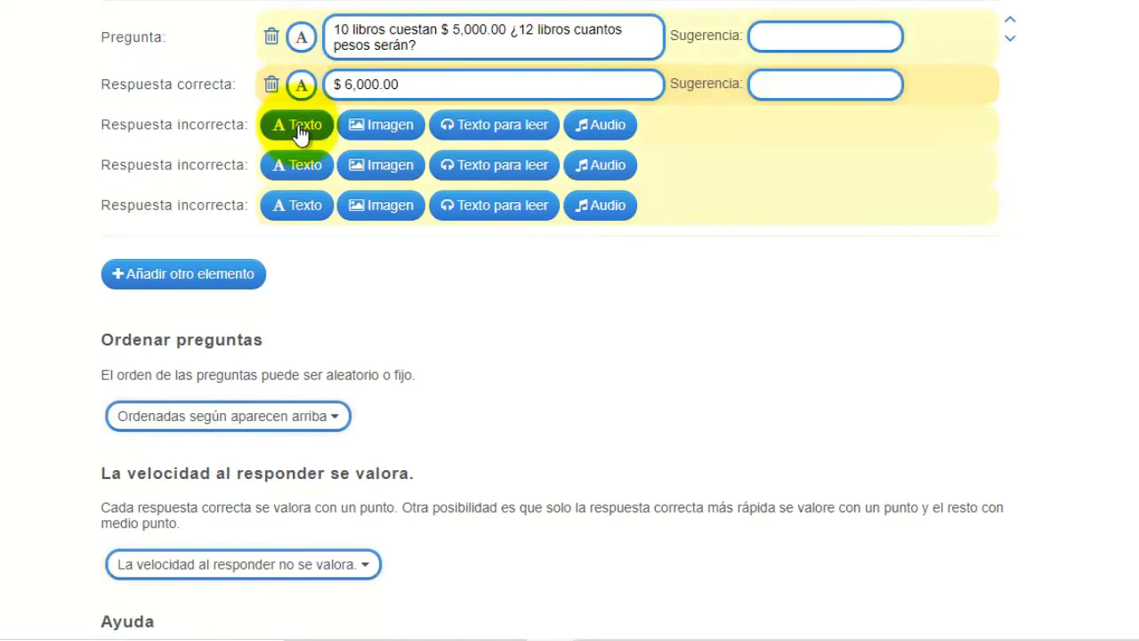
{"action": "left_click", "coordinate": [301, 127]}
{"action": "type", "text": "$ 6,500.00"}
{"action": "left_click", "coordinate": [303, 166]}
{"action": "type", "text": "$ 7,000.00"}
{"action": "left_click", "coordinate": [302, 206]}
{"action": "type", "text": "#"}
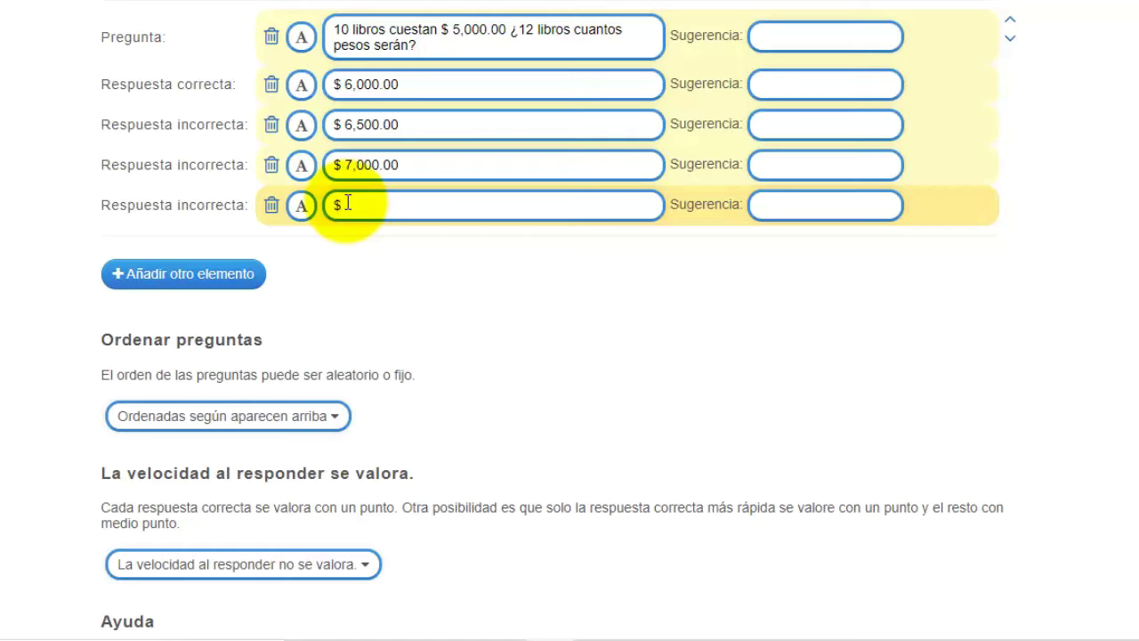
{"action": "type", "text": " 7,500.00"}
- Add a ninth text question containing problem 9 about the price of 5 kilograms of tomatoes, copied from the Word document without its number and answer
{"action": "left_click", "coordinate": [233, 274]}
{"action": "left_click", "coordinate": [299, 264]}
{"action": "left_click", "coordinate": [419, 632]}
{"action": "left_click_drag", "start_coordinate": [320, 388], "coordinate": [422, 409]}
{"action": "key", "text": "ctrl+c"}
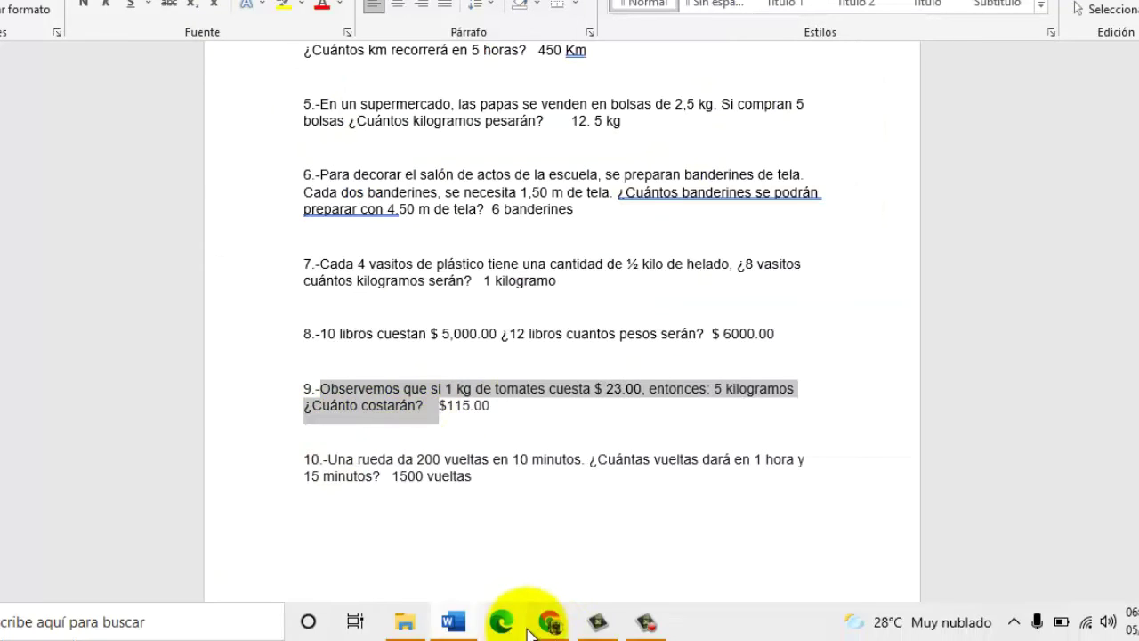
{"action": "left_click", "coordinate": [508, 629]}
{"action": "key", "text": "ctrl+v"}
- Enter text answers for the tomato question: "$ 115.00" as correct and three higher dollar amounts as incorrect, including "$120.00" and "$130.00"
{"action": "left_click", "coordinate": [302, 320]}
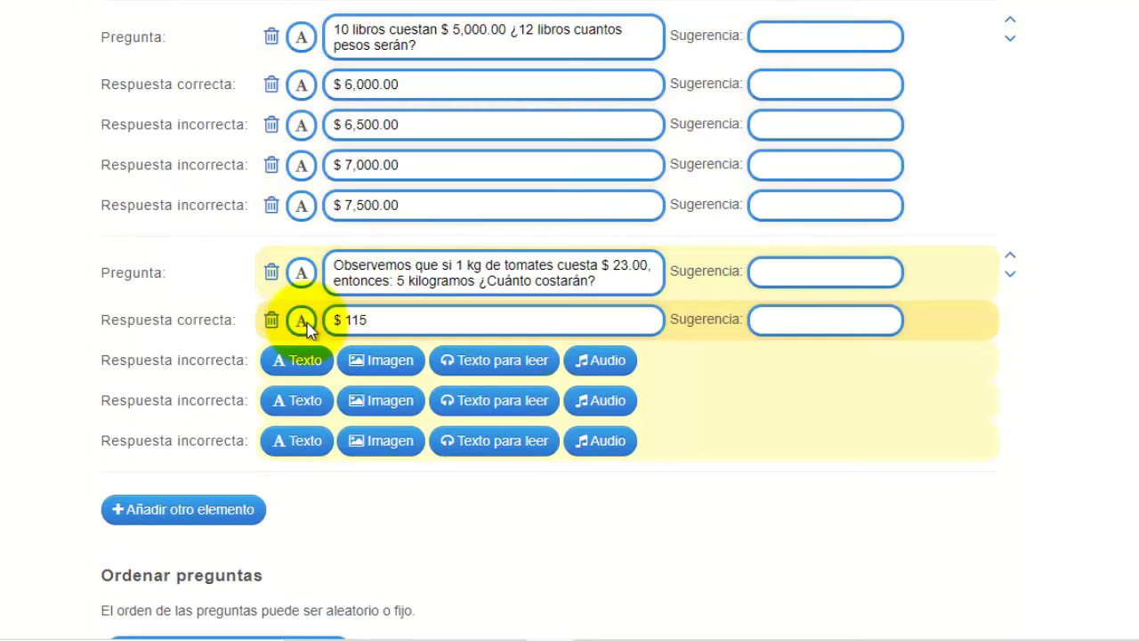
{"action": "left_click", "coordinate": [304, 366]}
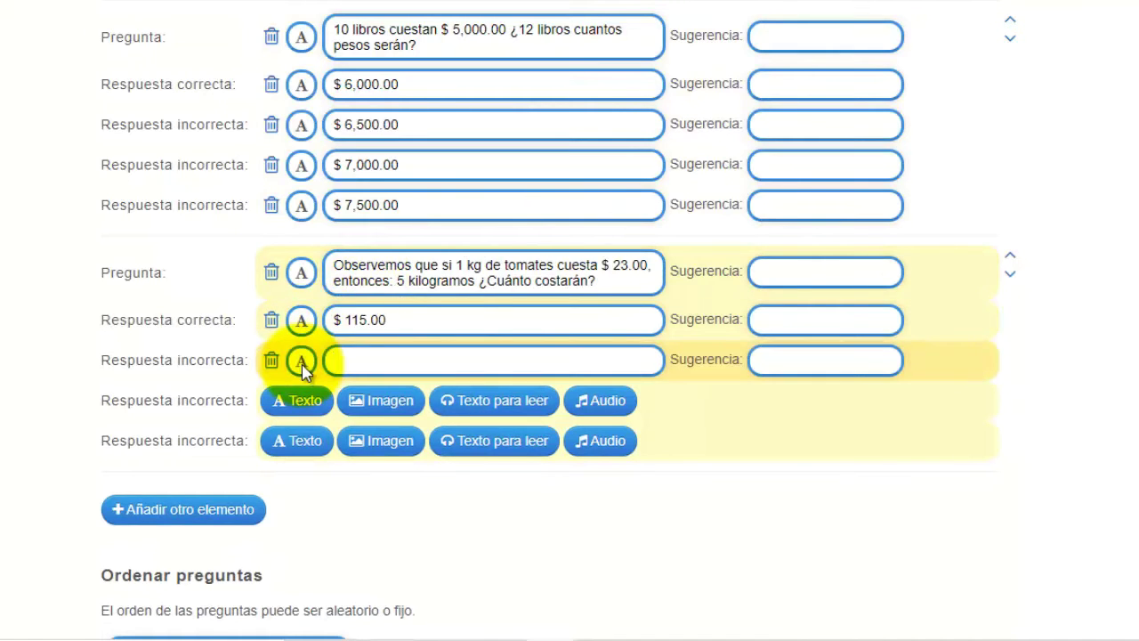
{"action": "type", "text": "$120.00"}
{"action": "left_click", "coordinate": [305, 401]}
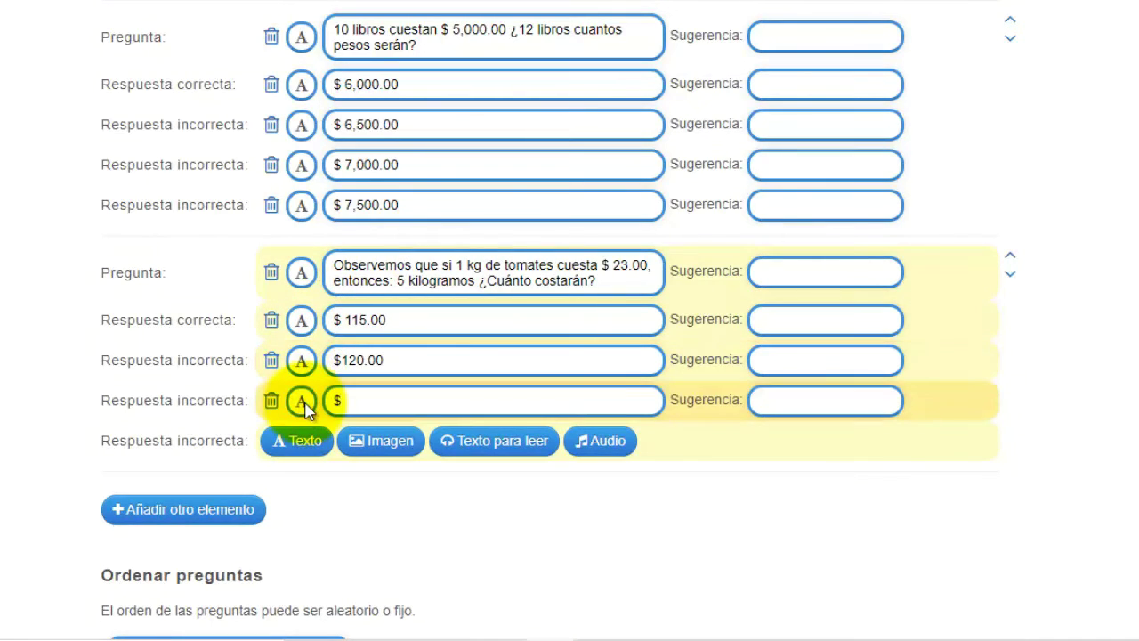
{"action": "left_click", "coordinate": [304, 442]}
{"action": "type", "text": "$130.00"}
- Add a tenth text question containing problem 10 about the turns of a wheel, copied from the Word document without its number and answer
{"action": "left_click", "coordinate": [183, 509]}
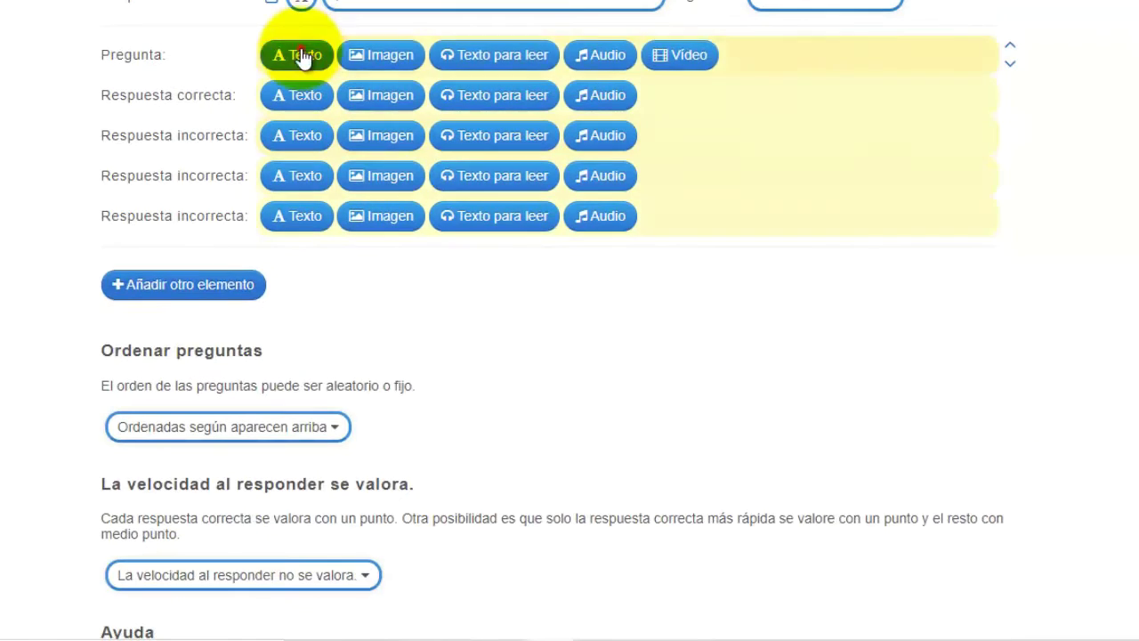
{"action": "left_click", "coordinate": [451, 623]}
{"action": "left_click_drag", "start_coordinate": [329, 459], "coordinate": [381, 477]}
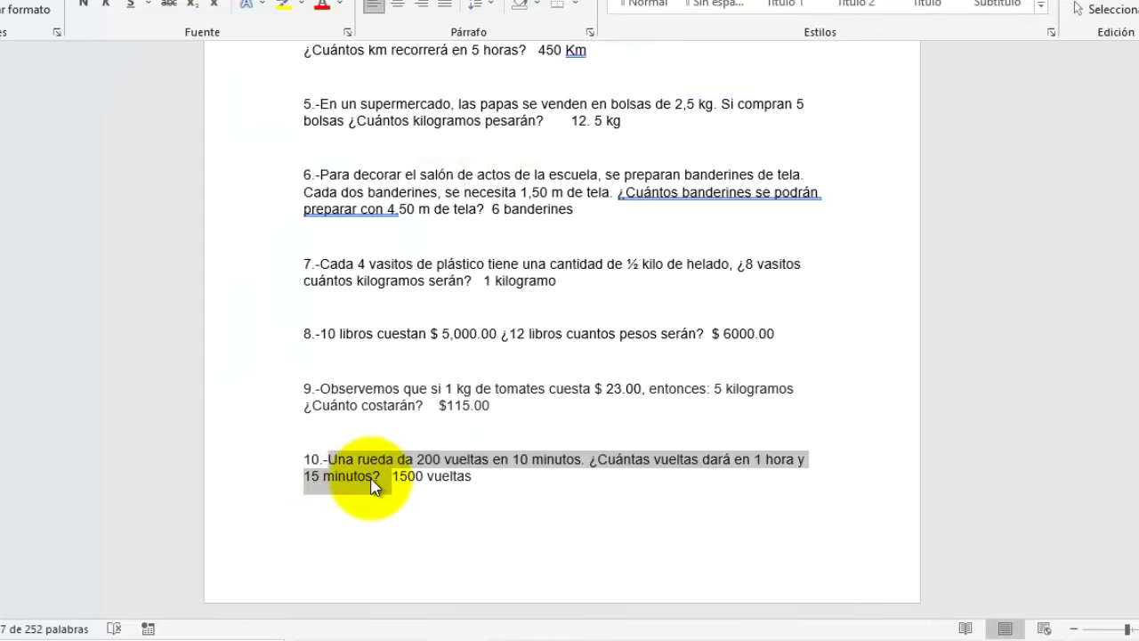
{"action": "left_click", "coordinate": [501, 623]}
{"action": "key", "text": "ctrl+v"}
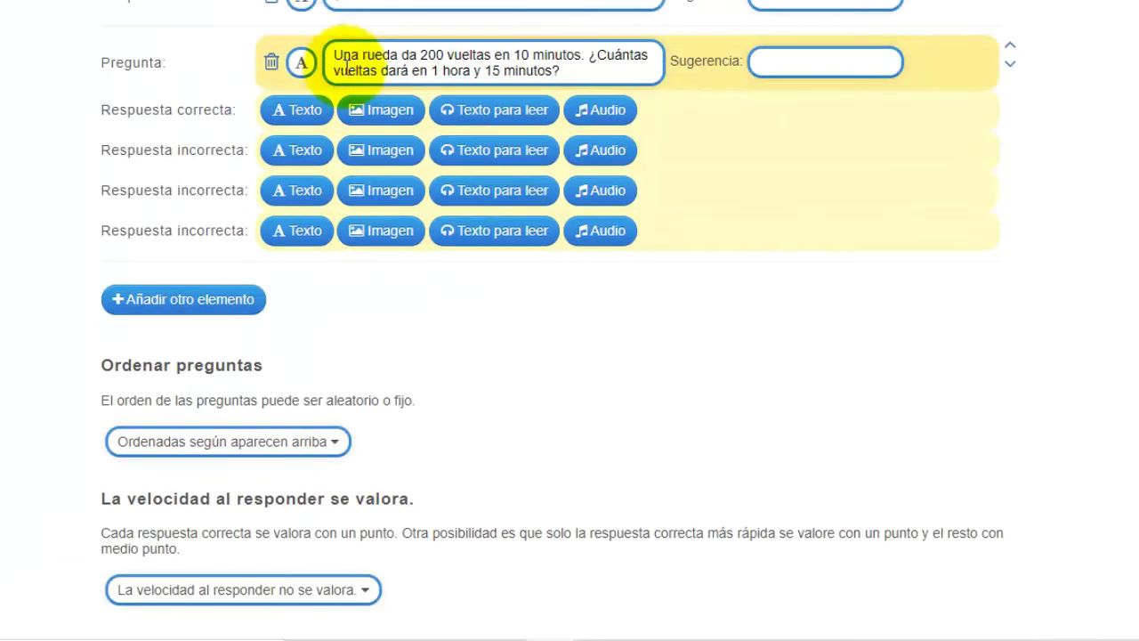
{"action": "key", "text": "alt+Tab"}
{"action": "key", "text": "alt+Tab"}
- Enter text answers for the wheel question: "1500 vueltas" as correct and "1600 vueltas", "1550 vueltas" and "1650 vueltas" as incorrect
{"action": "left_click", "coordinate": [298, 110]}
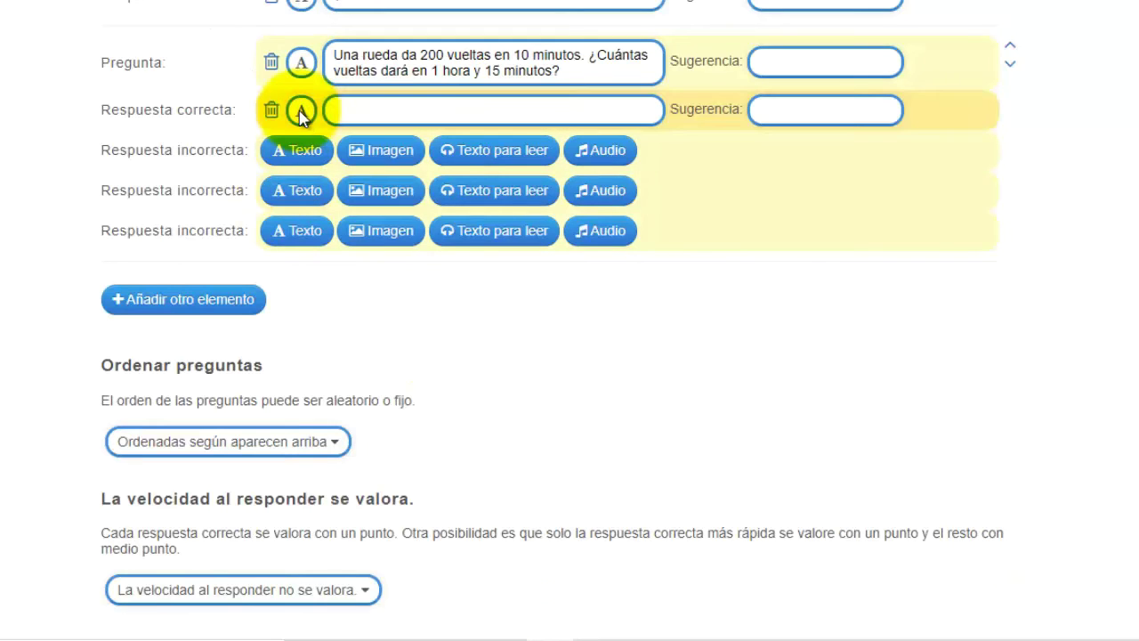
{"action": "type", "text": "1500 vueltas"}
{"action": "left_click", "coordinate": [301, 152]}
{"action": "type", "text": "1600 vueltas"}
{"action": "left_click", "coordinate": [298, 191]}
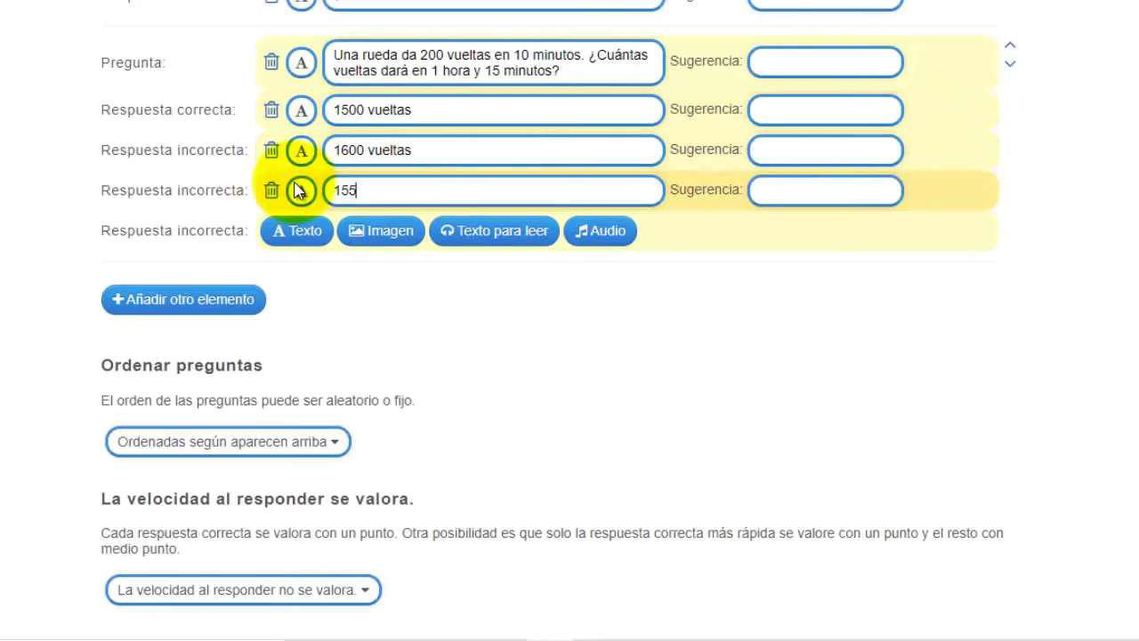
{"action": "type", "text": "1550 vueltas"}
{"action": "left_click", "coordinate": [291, 221]}
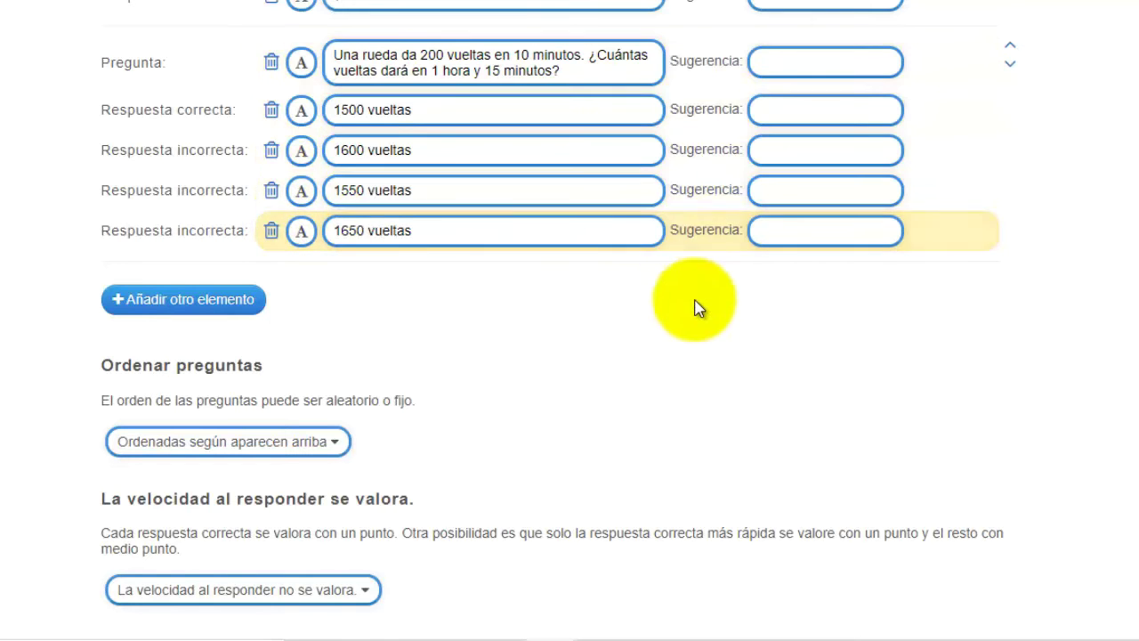
- Set the question order to "Orden aleatorio" and keep the scoring at "La velocidad al responder no se valora"
{"action": "scroll", "coordinate": [569, 320], "scroll_direction": "down", "scroll_amount": 3}
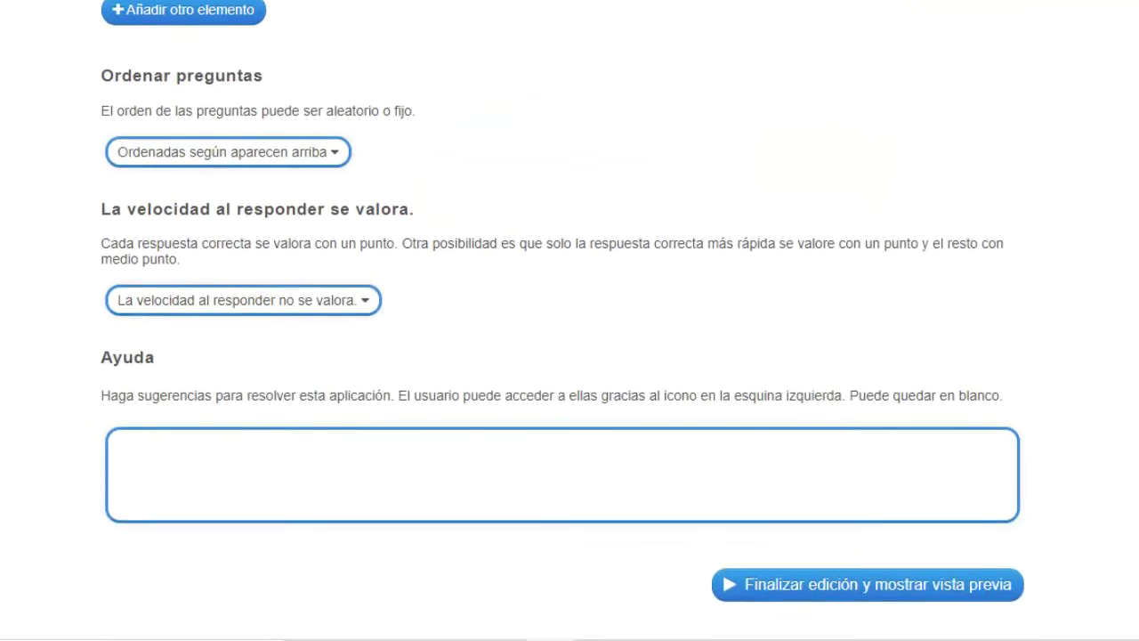
{"action": "scroll", "coordinate": [569, 320], "scroll_direction": "up", "scroll_amount": 3}
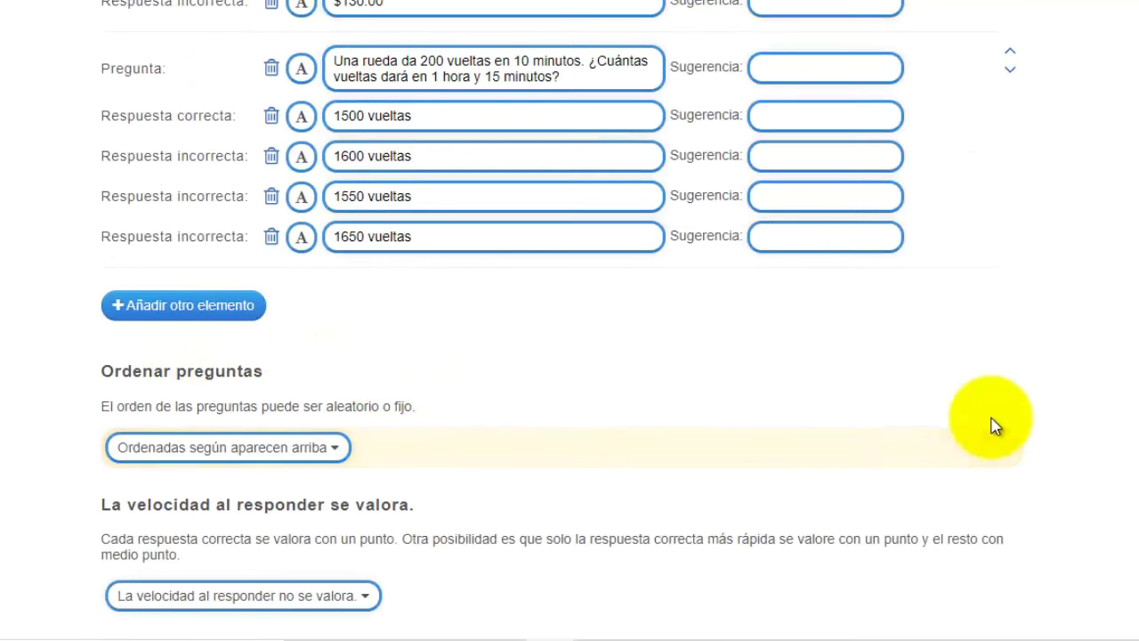
{"action": "scroll", "coordinate": [991, 419], "scroll_direction": "down", "scroll_amount": 3}
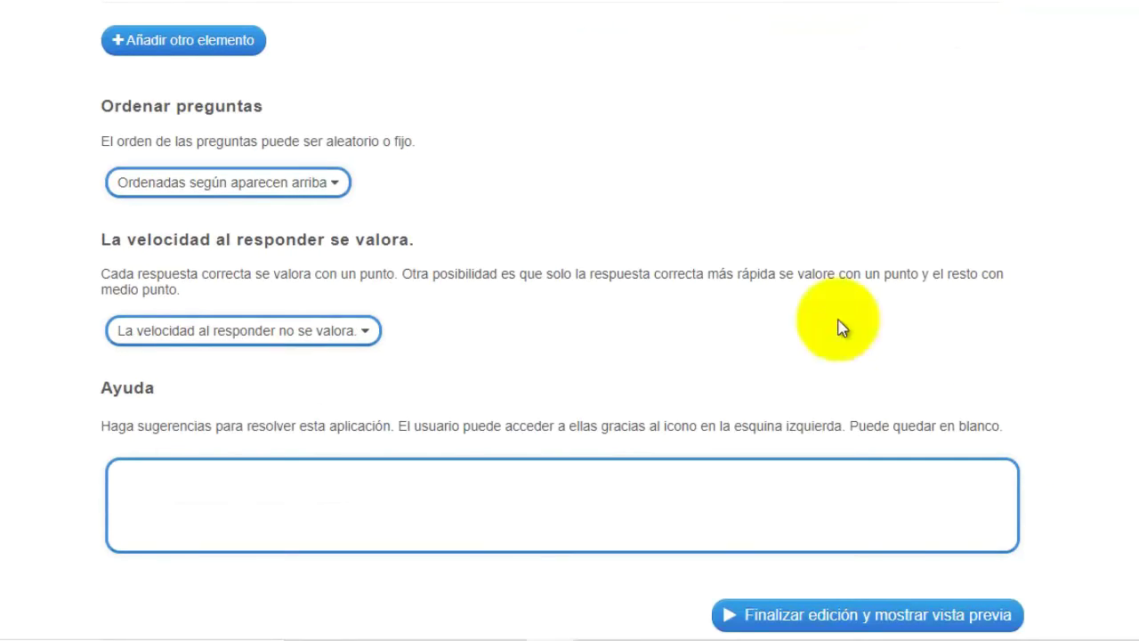
{"action": "left_click", "coordinate": [338, 184]}
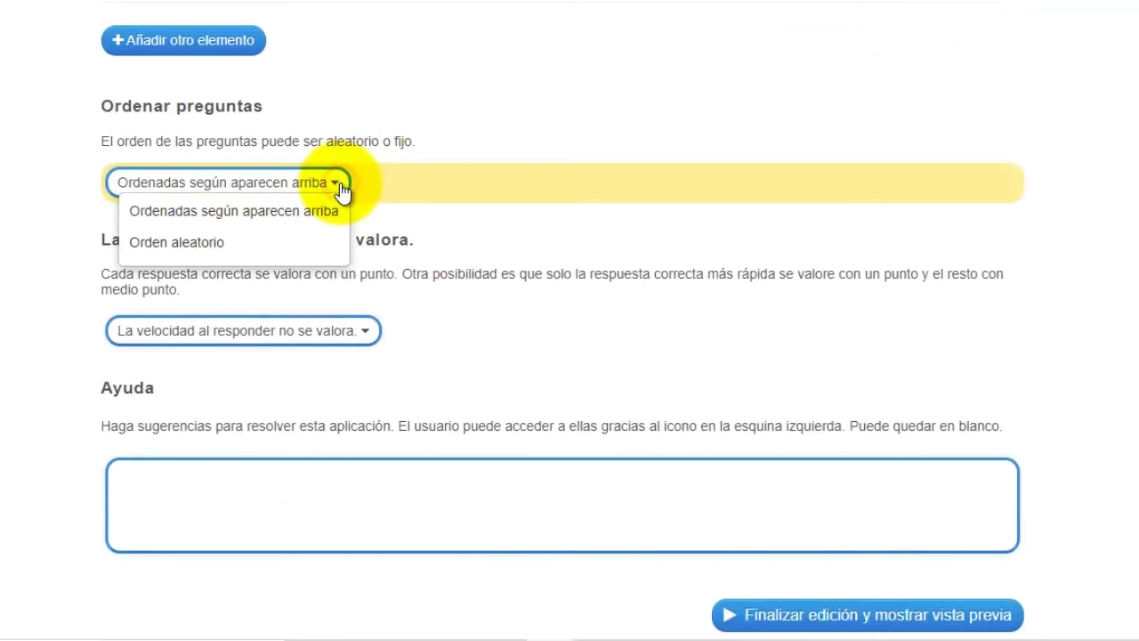
{"action": "left_click", "coordinate": [215, 239]}
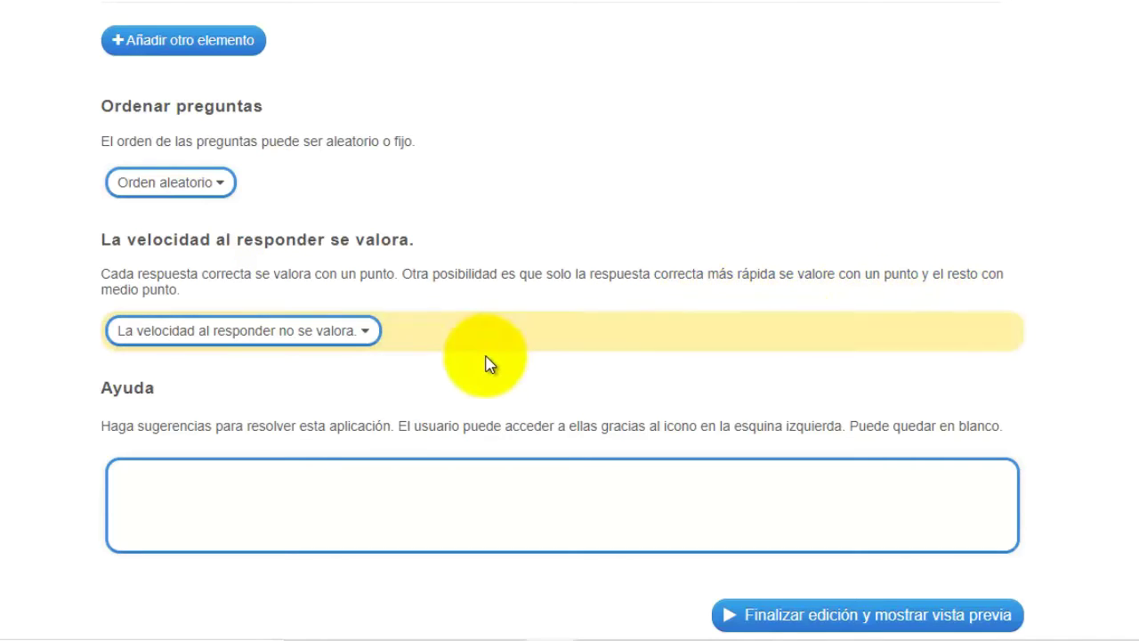
{"action": "left_click", "coordinate": [367, 334]}
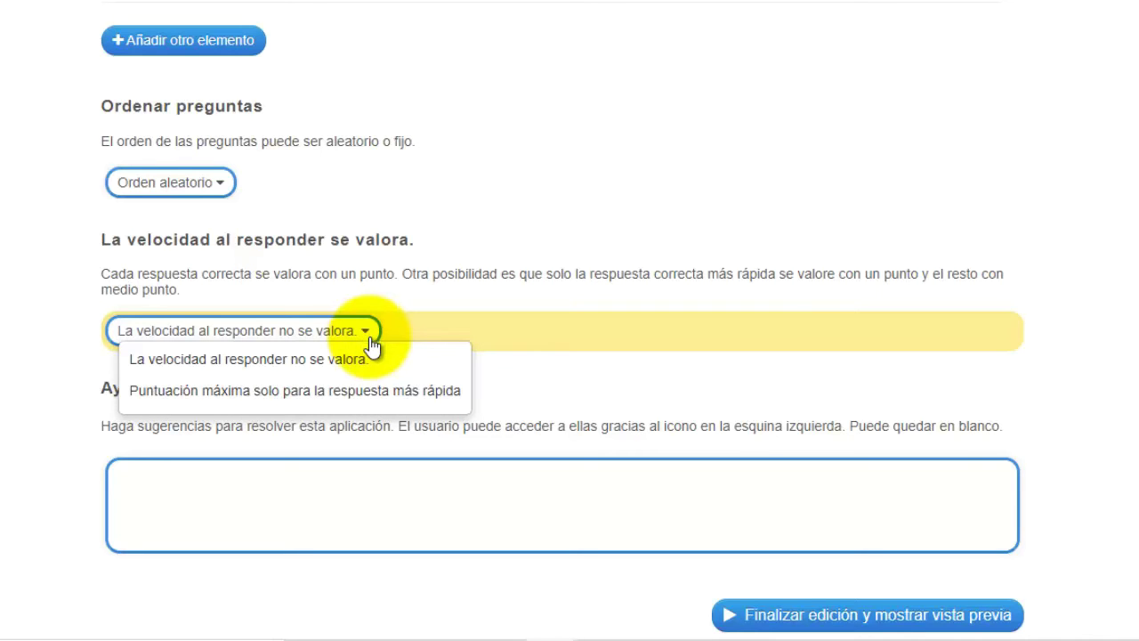
{"action": "left_click", "coordinate": [309, 368]}
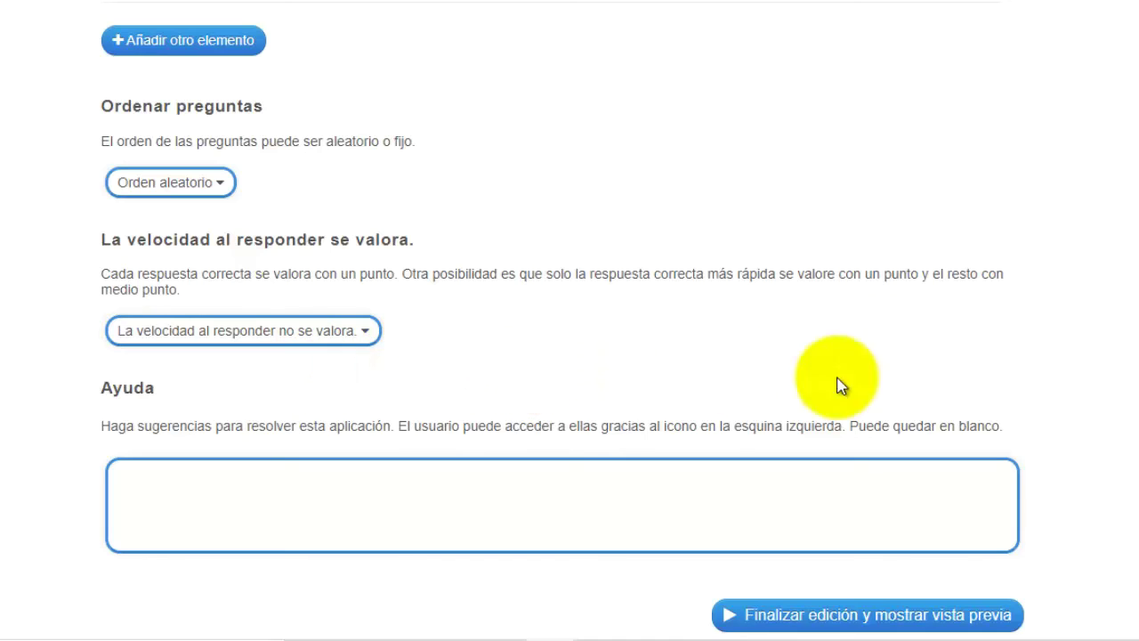
- Finish editing the quiz and start a solo game against the computer in its preview
{"action": "scroll", "coordinate": [570, 356], "scroll_direction": "down", "scroll_amount": 2}
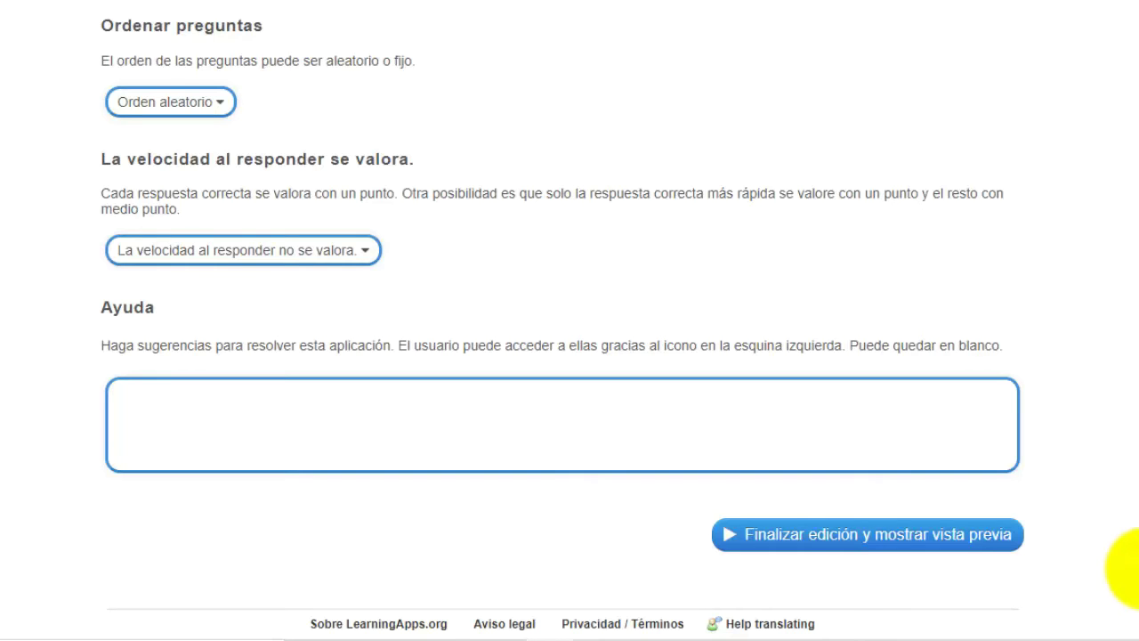
{"action": "left_click", "coordinate": [892, 538]}
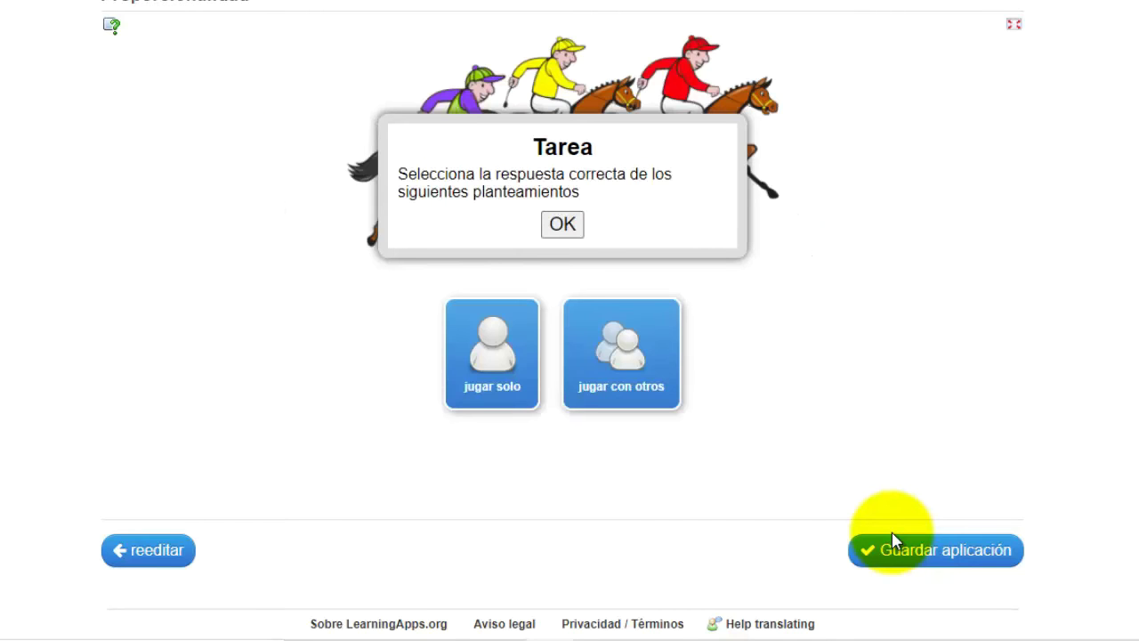
{"action": "left_click", "coordinate": [574, 227]}
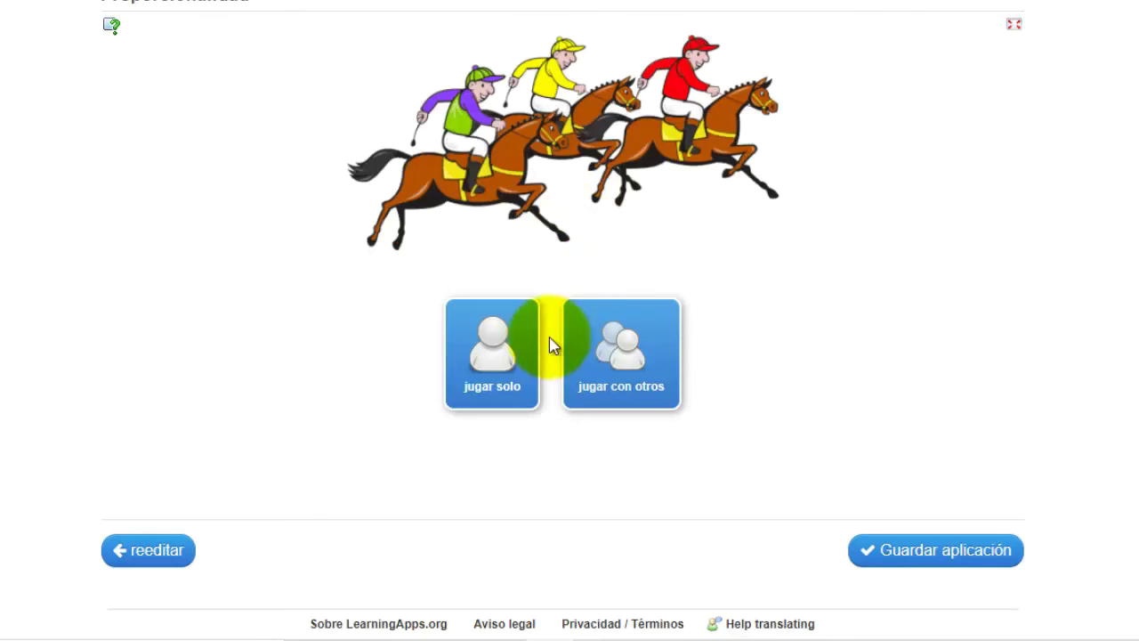
{"action": "left_click", "coordinate": [503, 372]}
{"action": "left_click", "coordinate": [620, 321]}
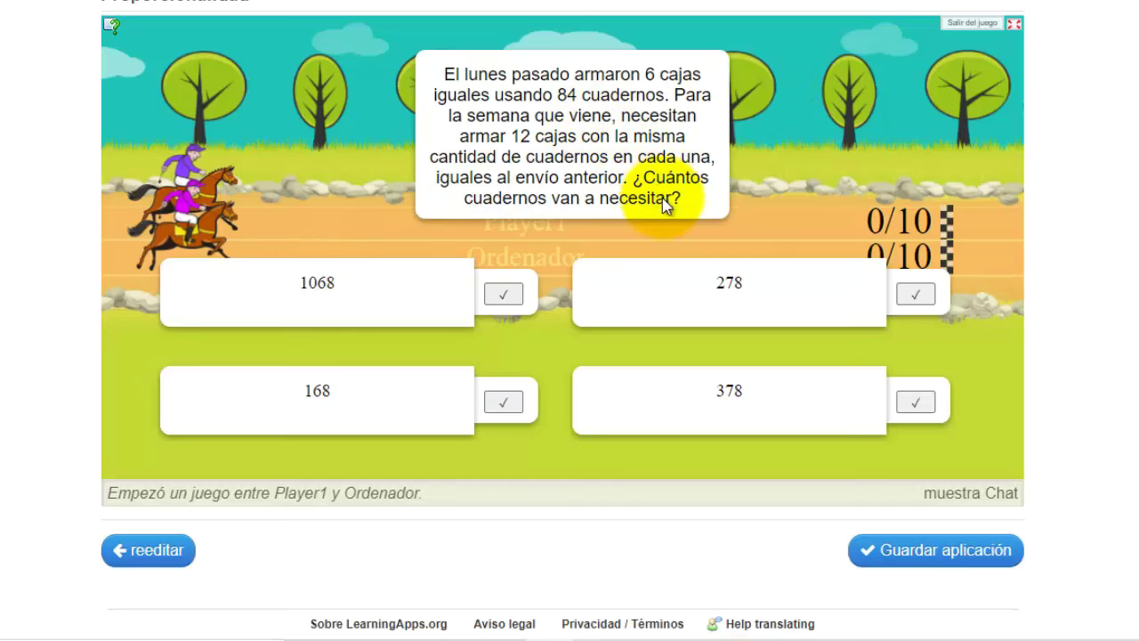
- Test the race by answering 168 for the notebooks, $ 6,000.00 for the books and 1650 vueltas for the wheel
{"action": "left_click", "coordinate": [504, 403]}
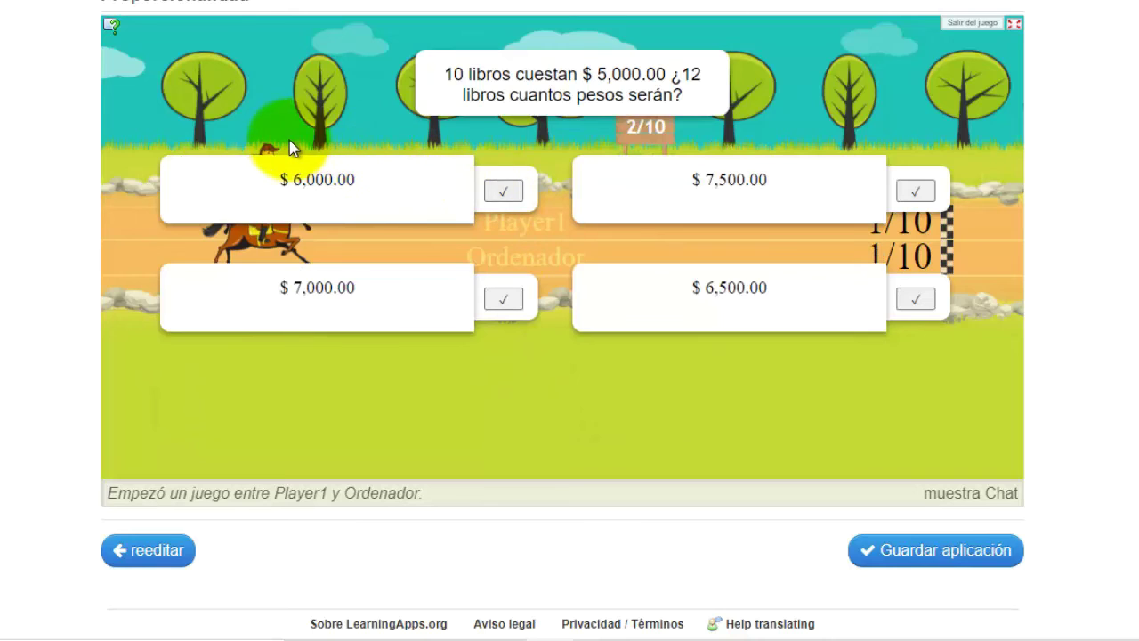
{"action": "left_click", "coordinate": [539, 296]}
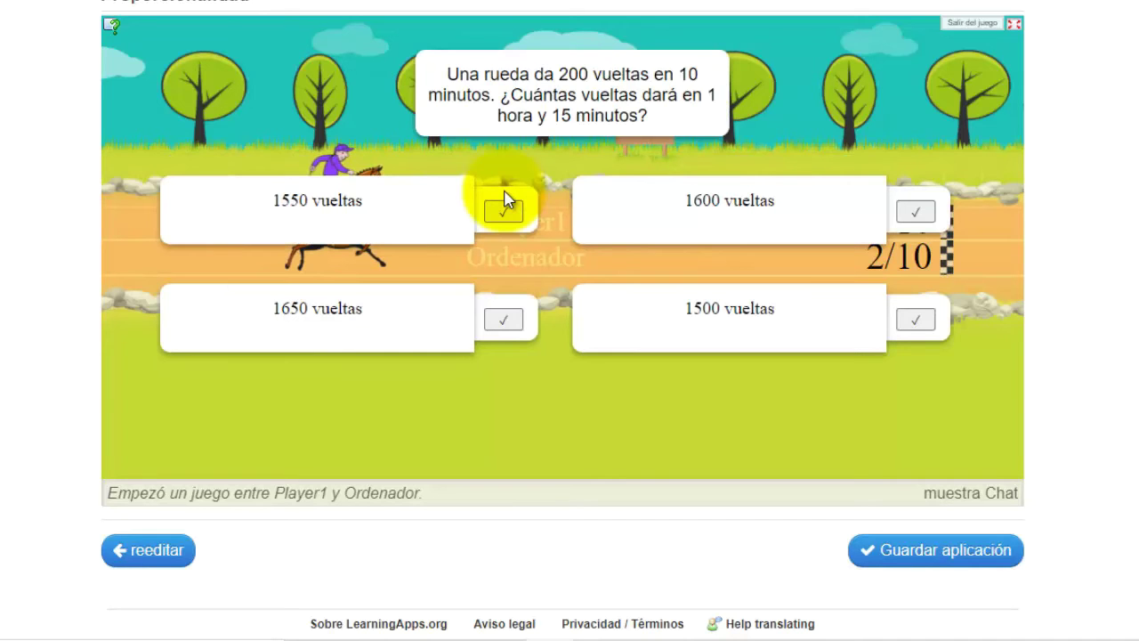
{"action": "left_click", "coordinate": [505, 321]}
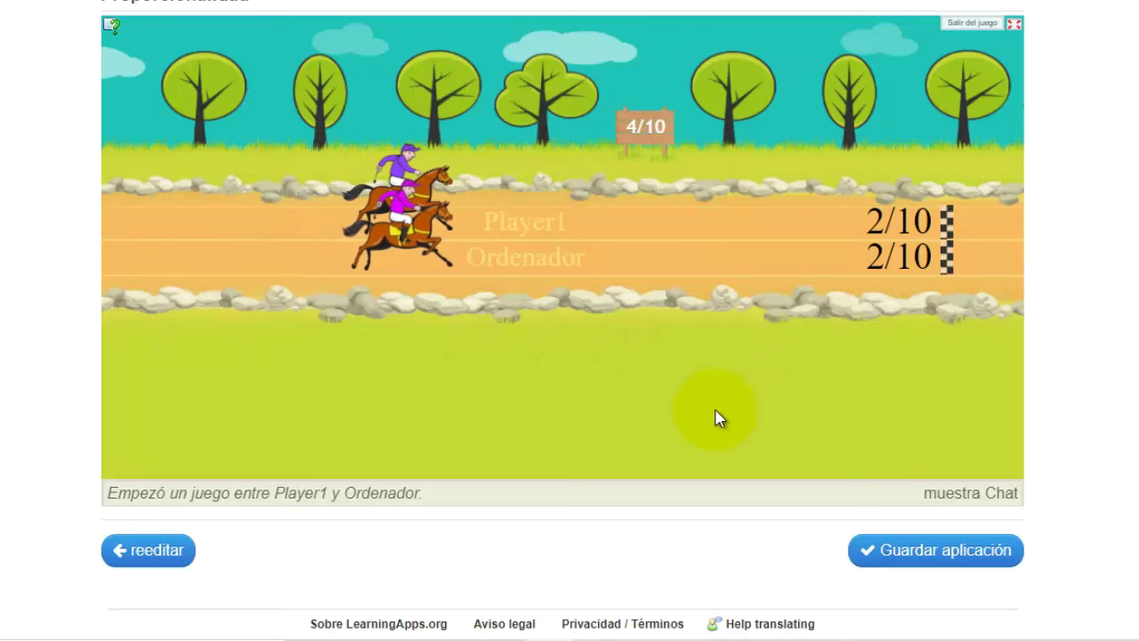
- Save the quiz app and open the form for making it public
{"action": "left_click", "coordinate": [964, 556]}
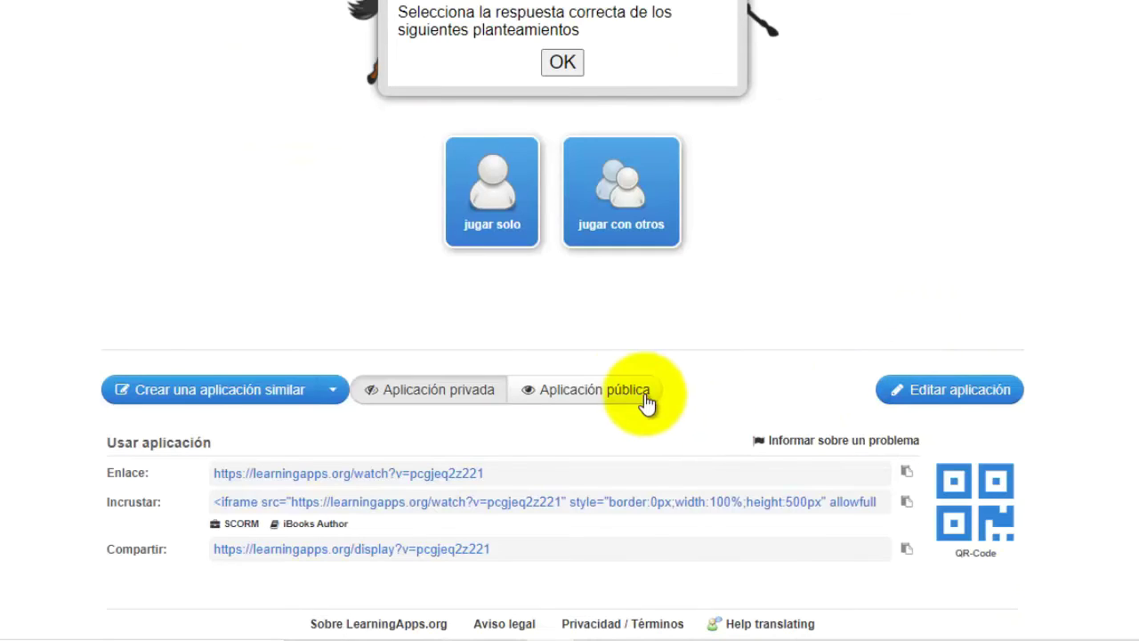
{"action": "left_click", "coordinate": [614, 399]}
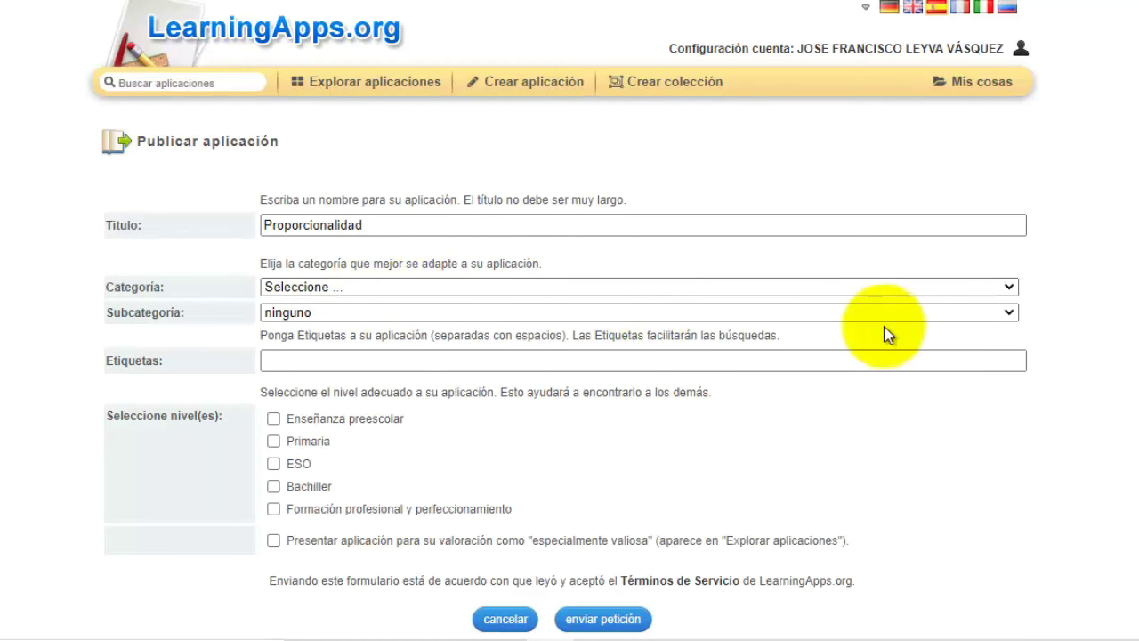
- Classify the app under the category Matemáticas and the subcategory Proporcionalidad
{"action": "left_click", "coordinate": [1012, 291]}
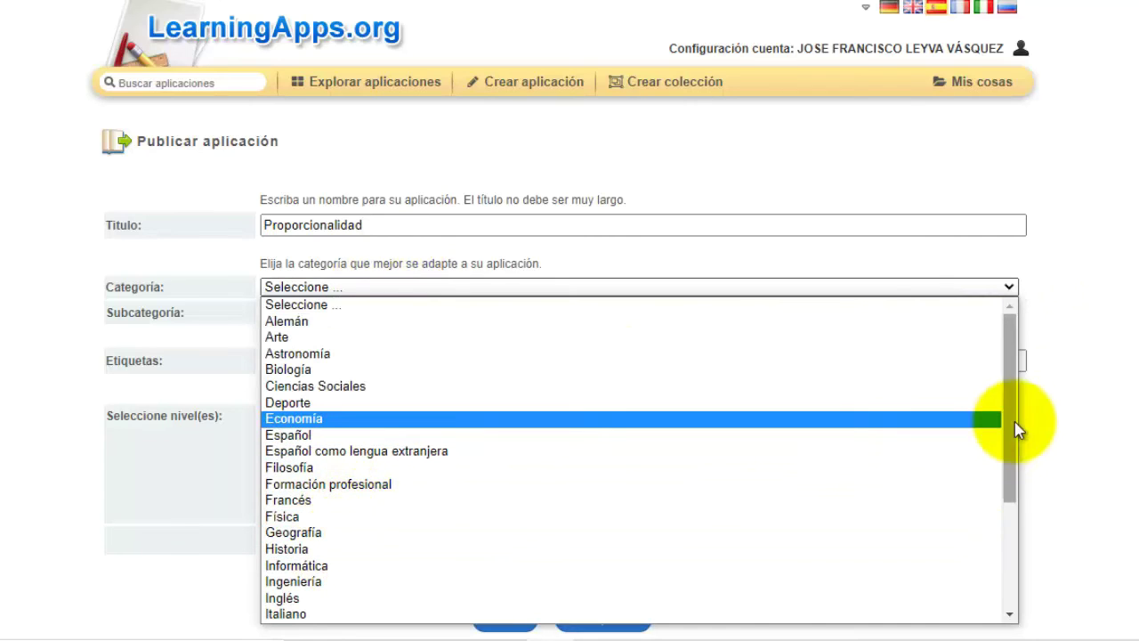
{"action": "left_click_drag", "start_coordinate": [1017, 428], "coordinate": [656, 524]}
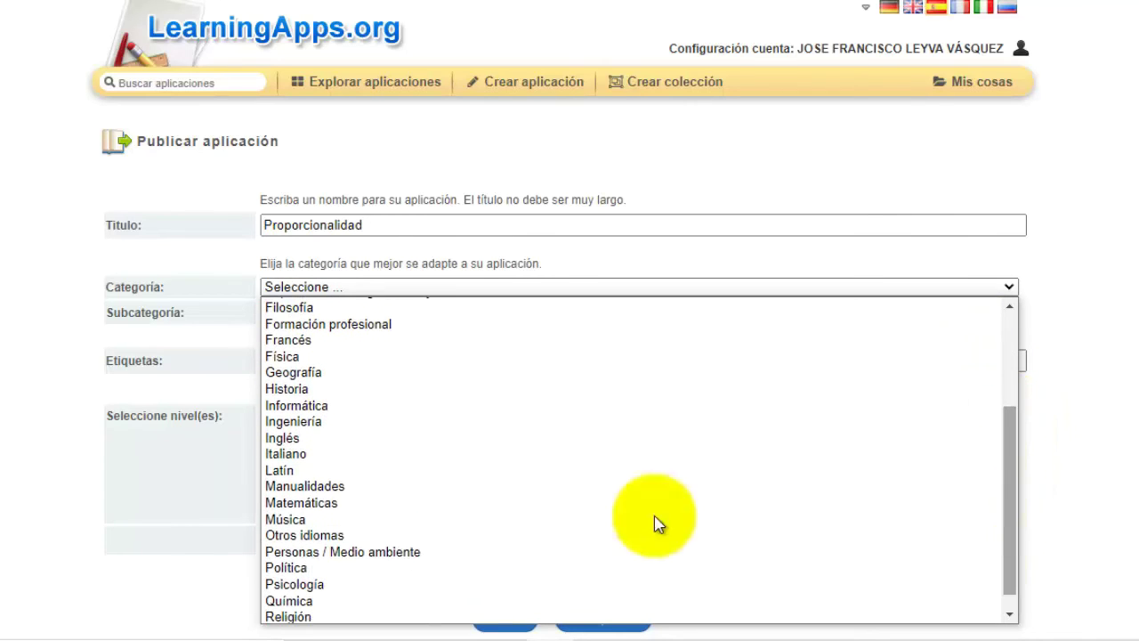
{"action": "left_click", "coordinate": [331, 507]}
{"action": "left_click", "coordinate": [1007, 312]}
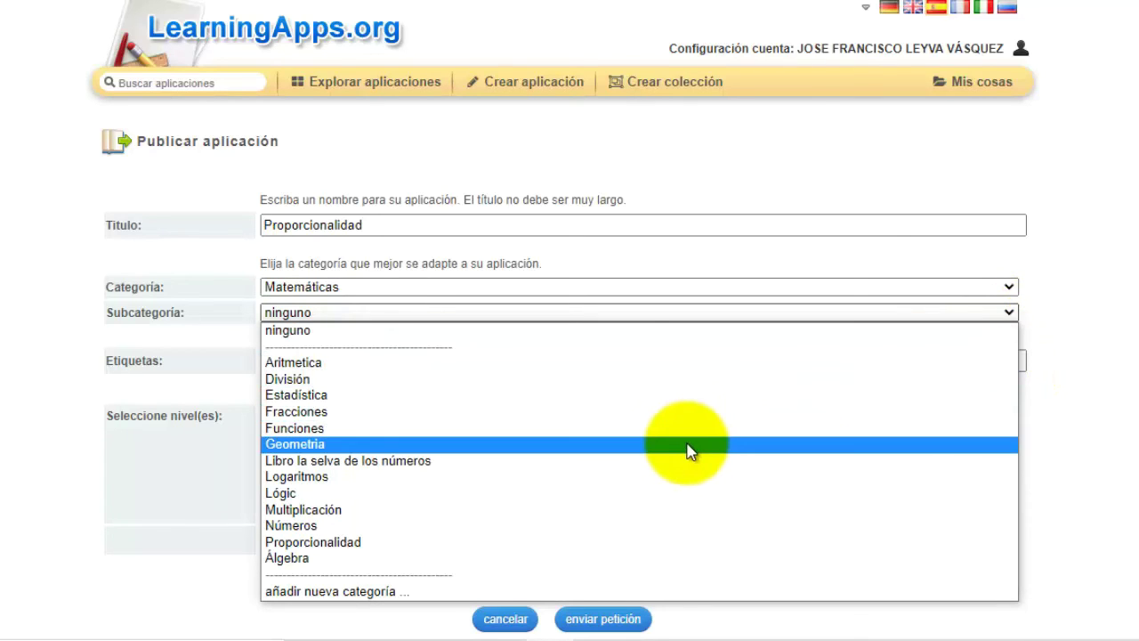
{"action": "left_click", "coordinate": [356, 543]}
- Tag the app "Proporcionalidad, problemas", mark Primaria as its level and submit the publication request
{"action": "left_click", "coordinate": [353, 361]}
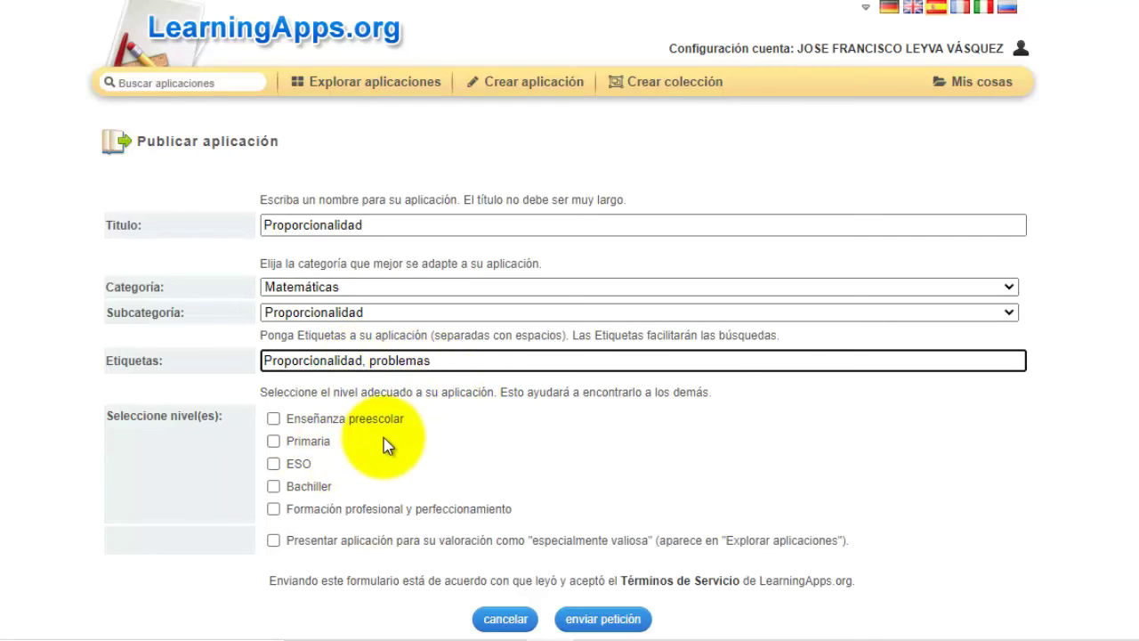
{"action": "left_click", "coordinate": [273, 441]}
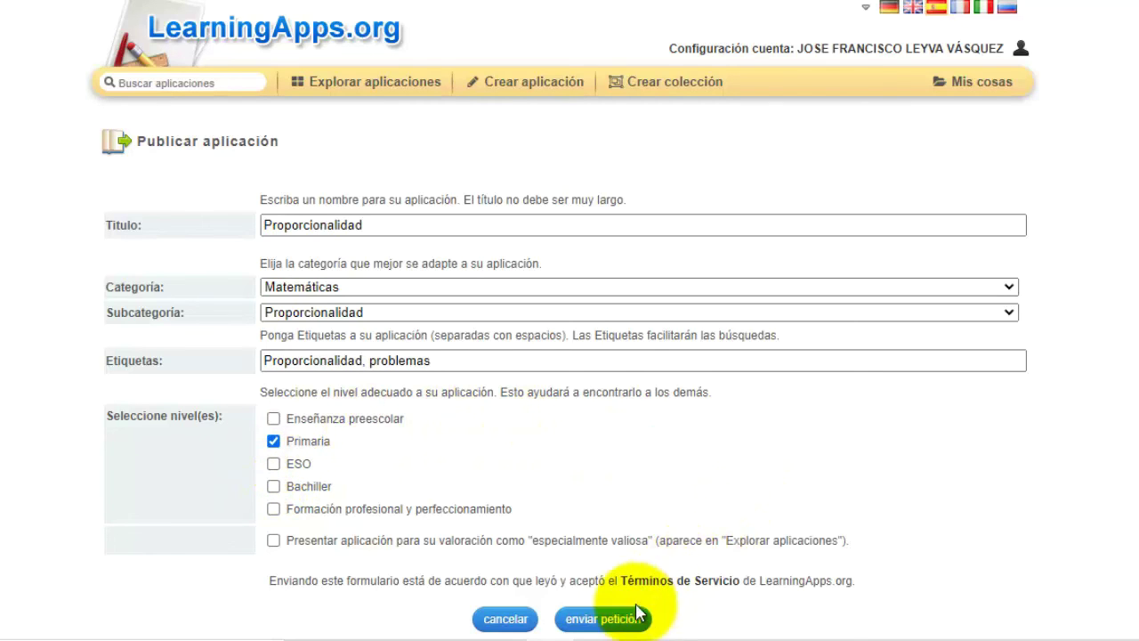
{"action": "left_click", "coordinate": [607, 623]}
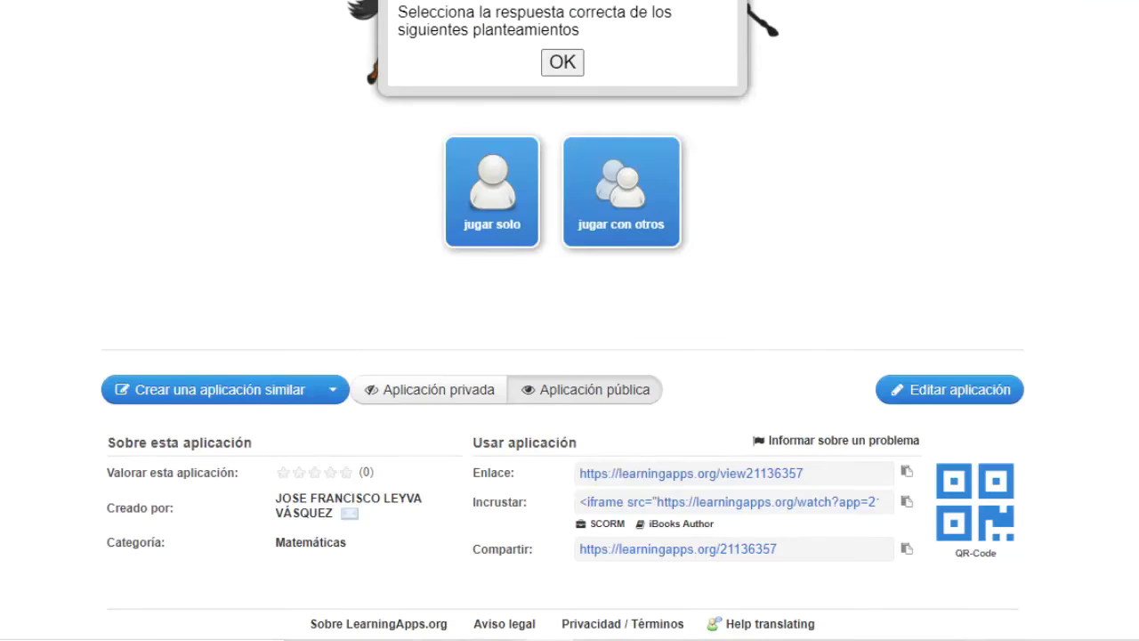
- Copy the published app's Enlace address and open it in a new browser tab
{"action": "left_click", "coordinate": [906, 472]}
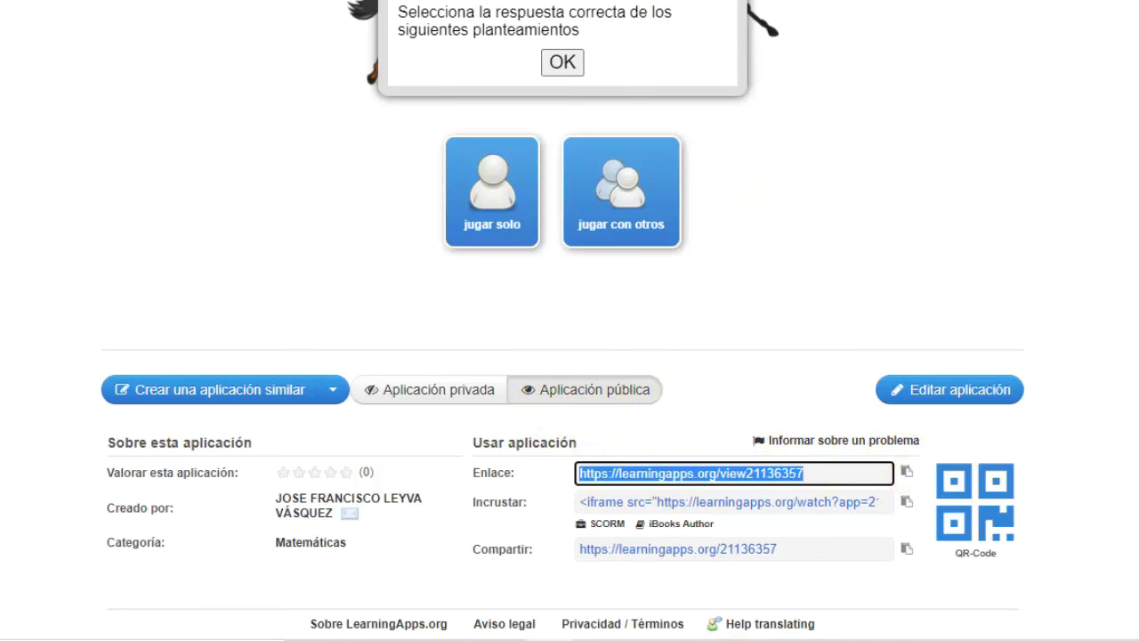
{"action": "key", "text": "ctrl+t"}
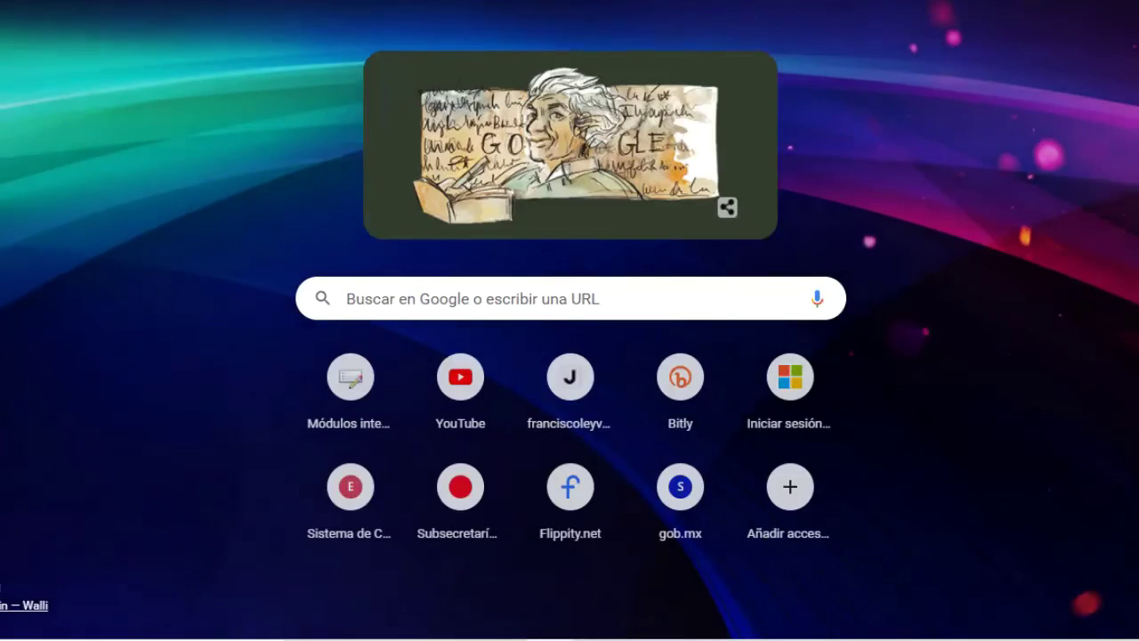
{"action": "key", "text": "ctrl+v"}
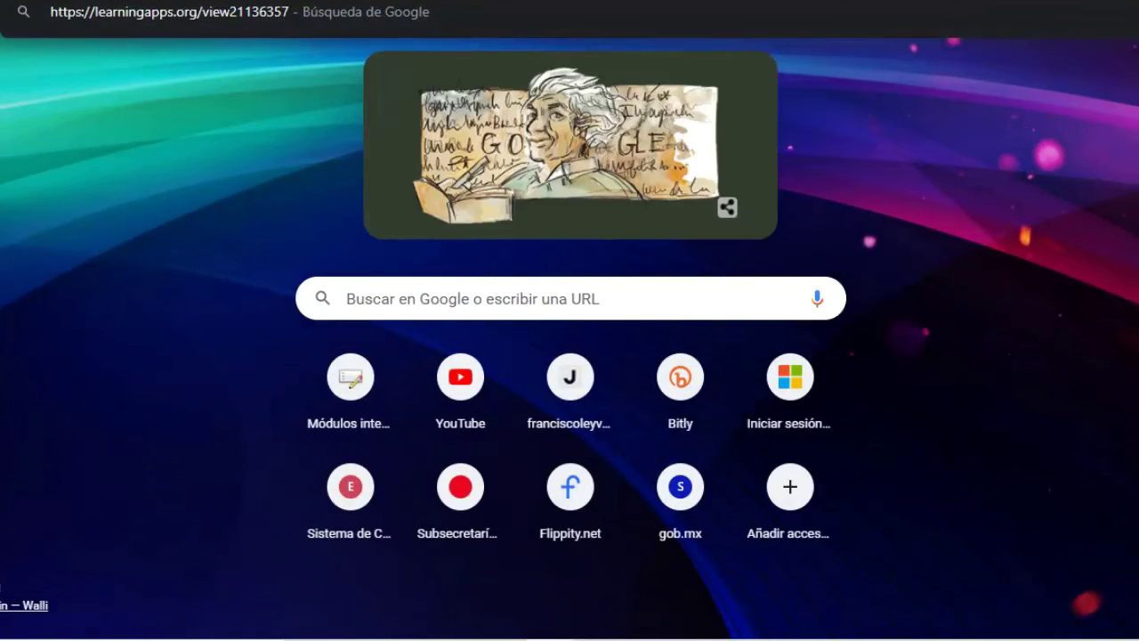
{"action": "key", "text": "Return"}
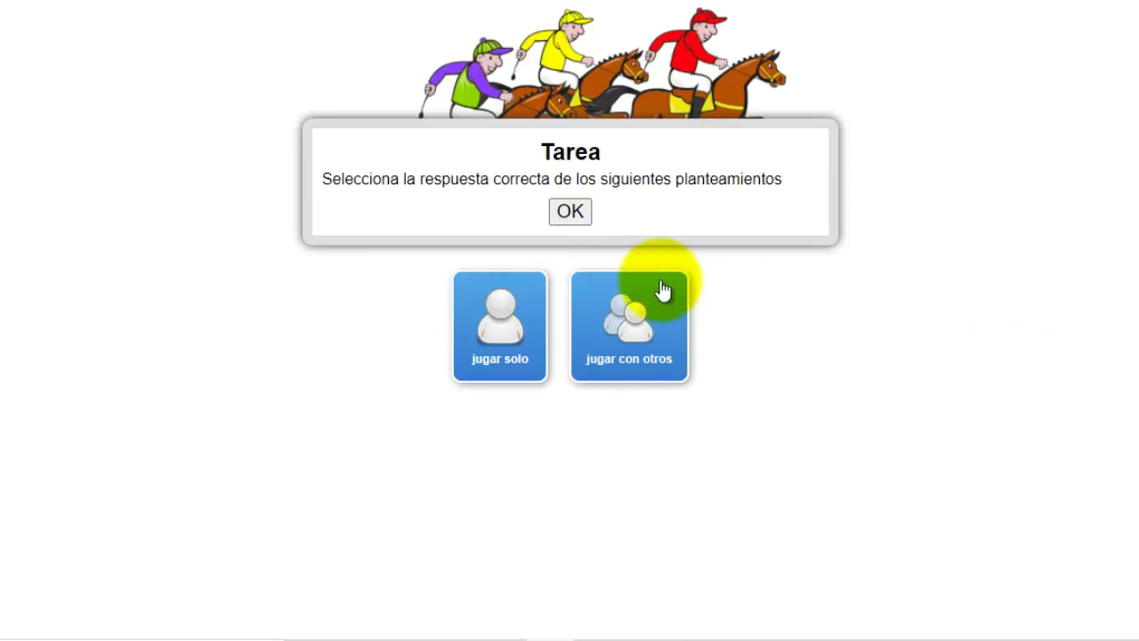
- Dismiss the Tarea message and start a multiplayer race with the black-haired avatar against Ordenador
{"action": "left_click", "coordinate": [576, 214]}
{"action": "left_click", "coordinate": [633, 347]}
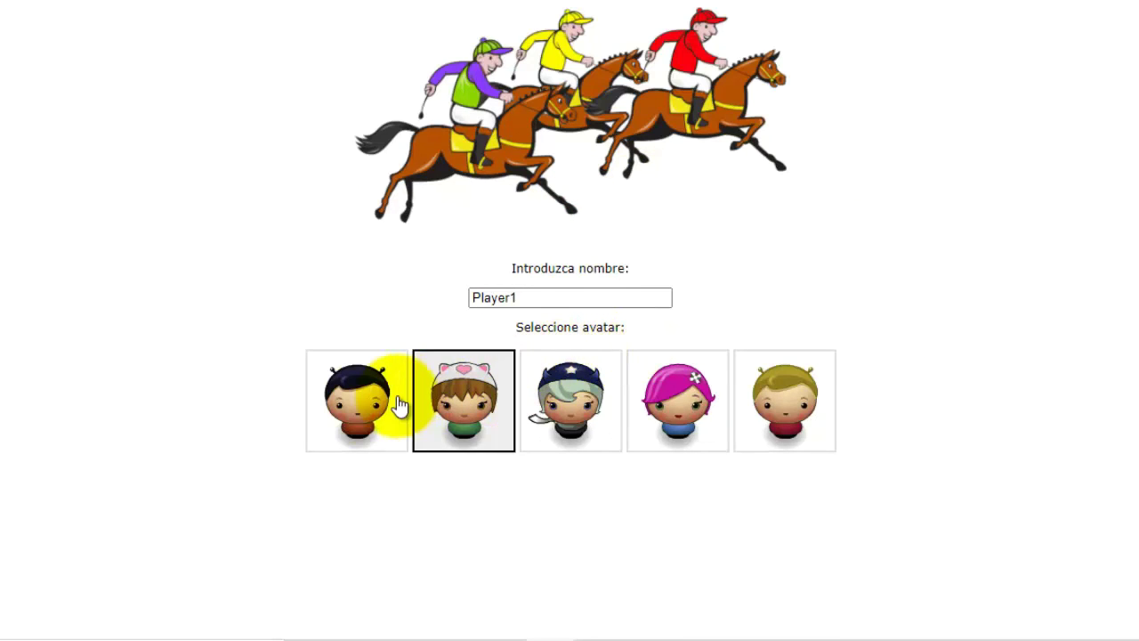
{"action": "left_click", "coordinate": [358, 405]}
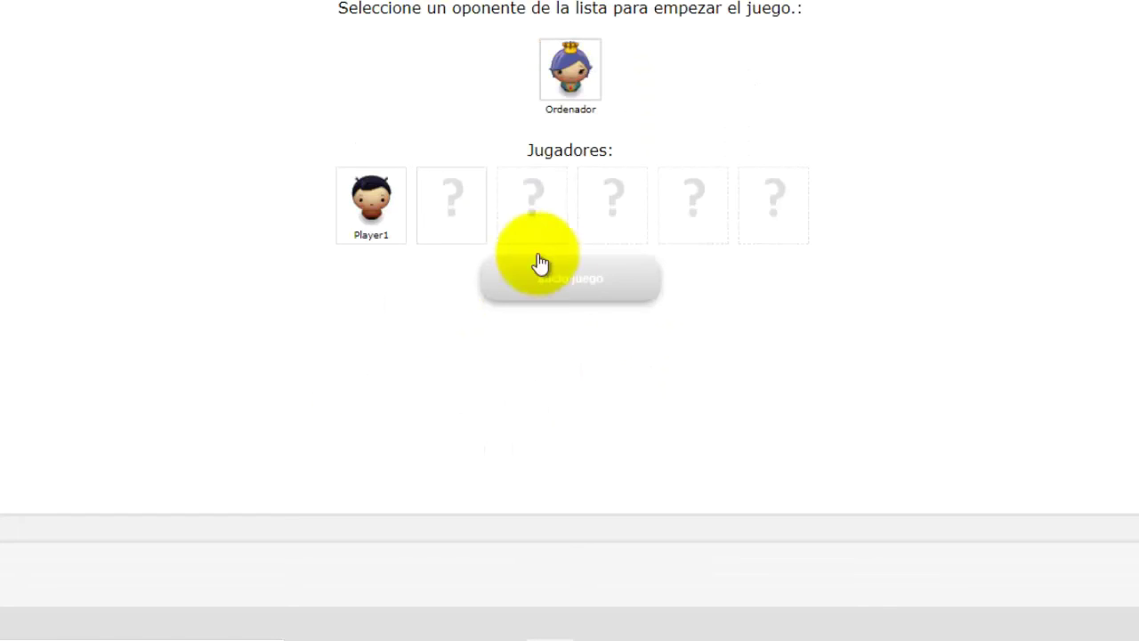
{"action": "left_click", "coordinate": [583, 93]}
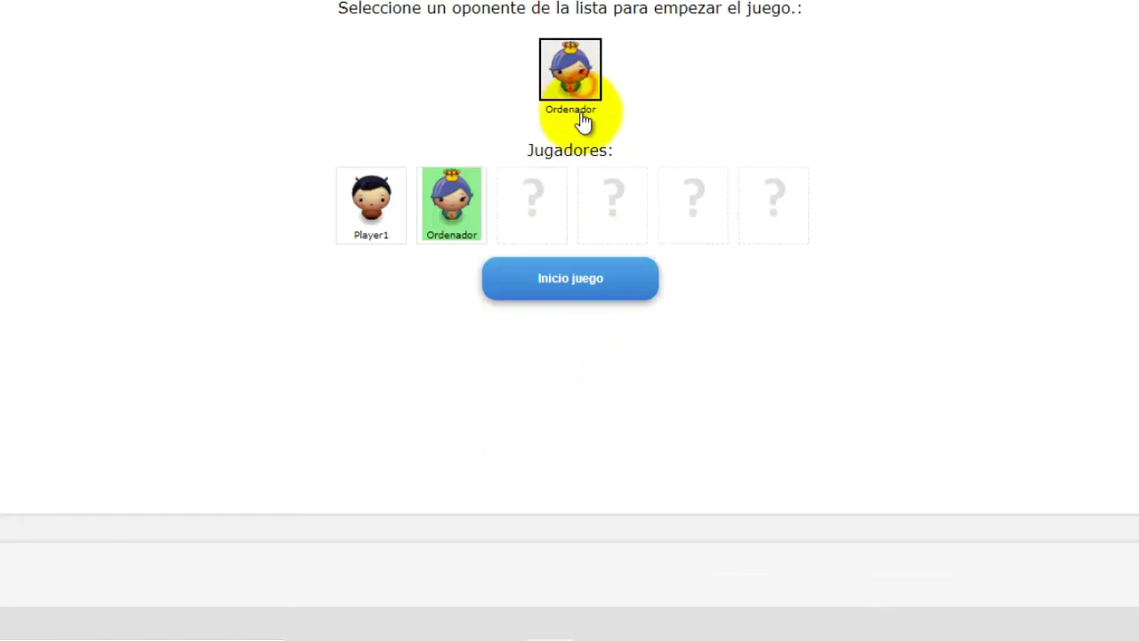
{"action": "left_click", "coordinate": [615, 283]}
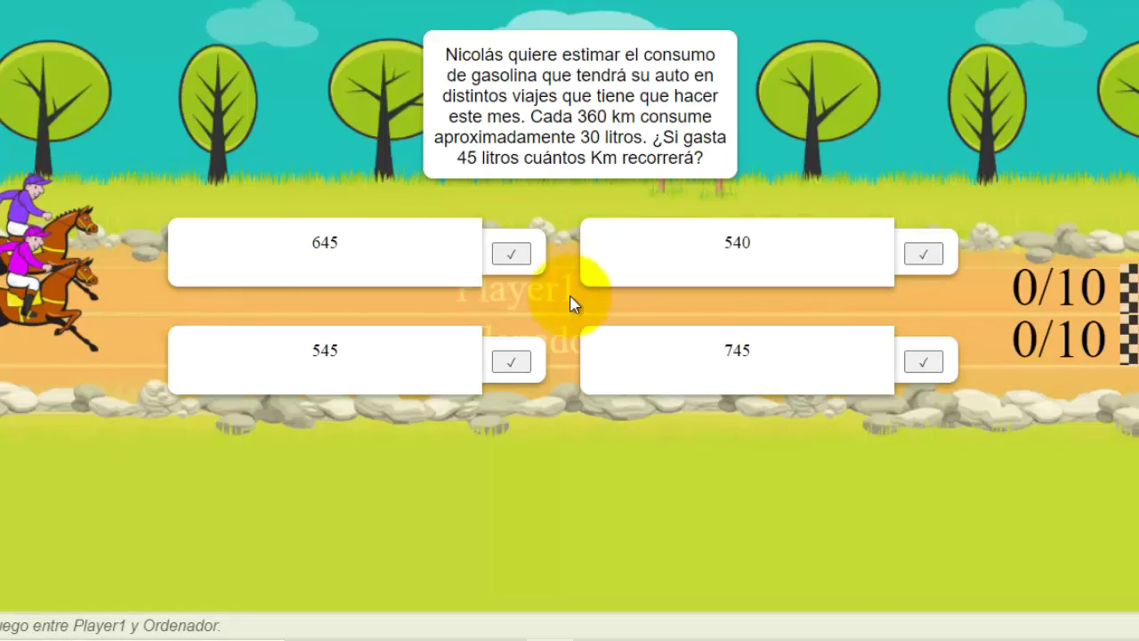
- Answer the first six race questions, choosing $120.00 for the tomatoes, 455 for the car, 16 minutos for the bicycle and 1650 vueltas for the wheel
{"action": "left_click", "coordinate": [868, 280]}
{"action": "left_click", "coordinate": [514, 213]}
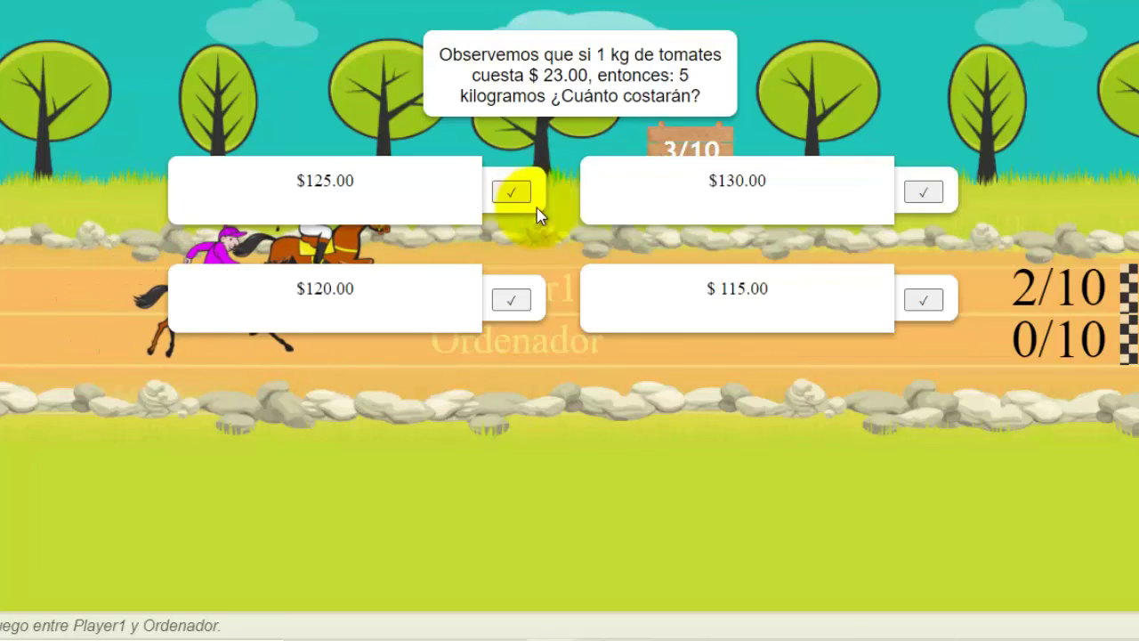
{"action": "left_click", "coordinate": [513, 307]}
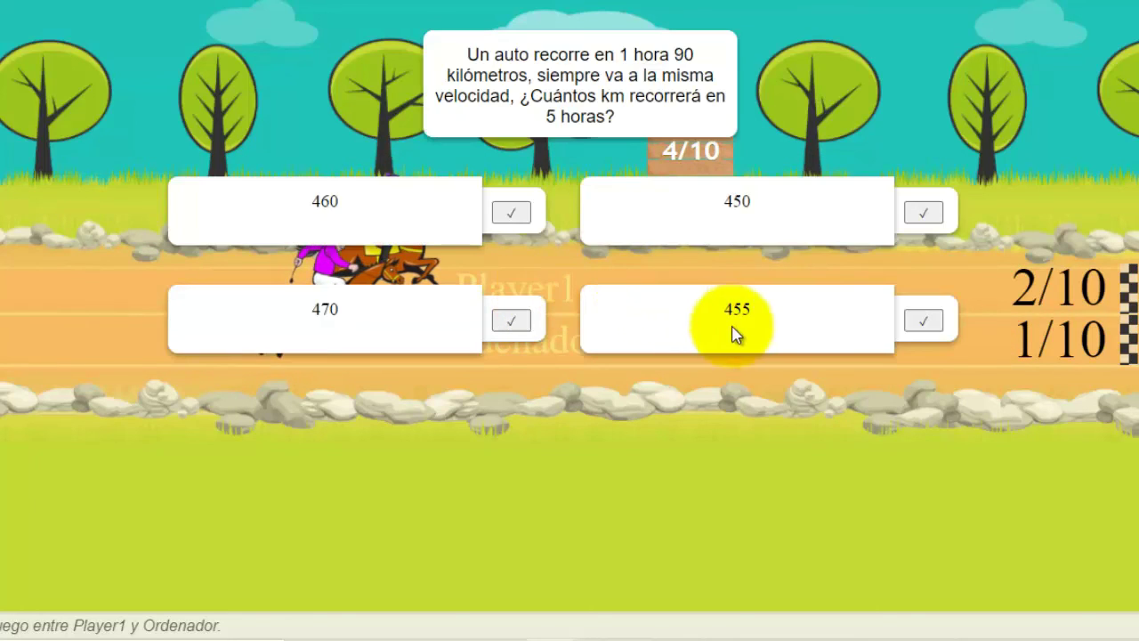
{"action": "left_click", "coordinate": [920, 326]}
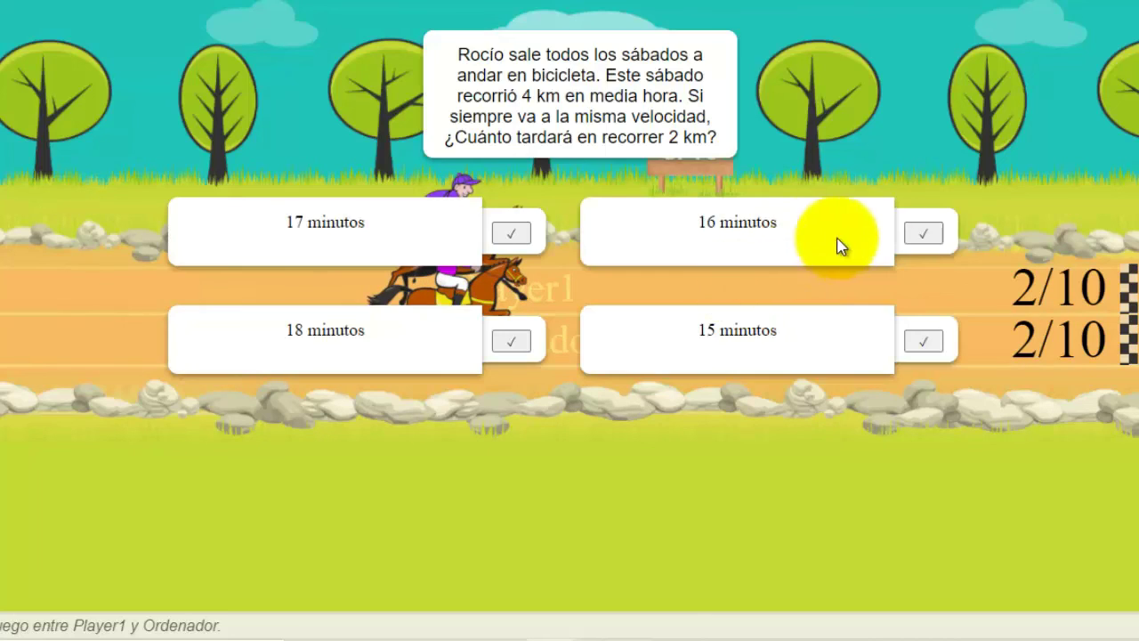
{"action": "left_click", "coordinate": [922, 236]}
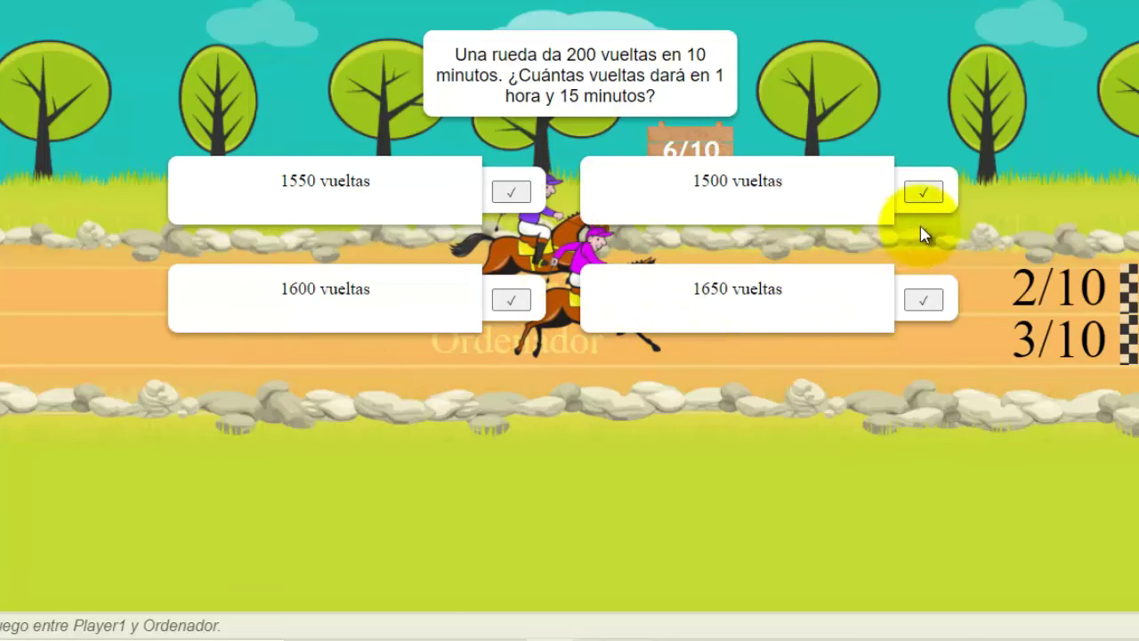
{"action": "left_click", "coordinate": [923, 300]}
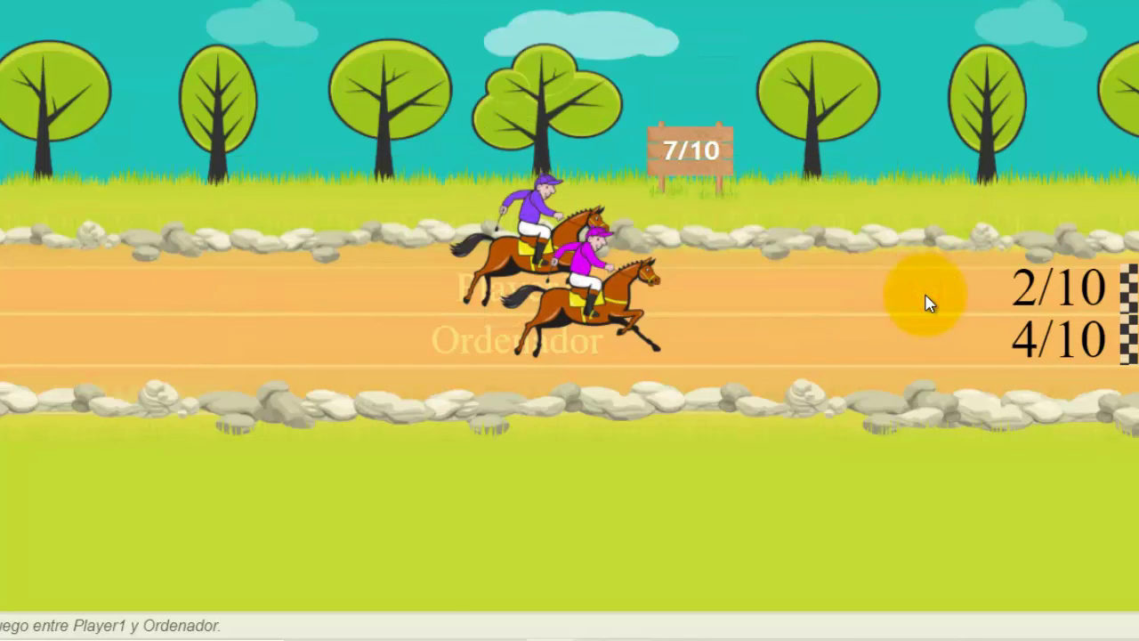